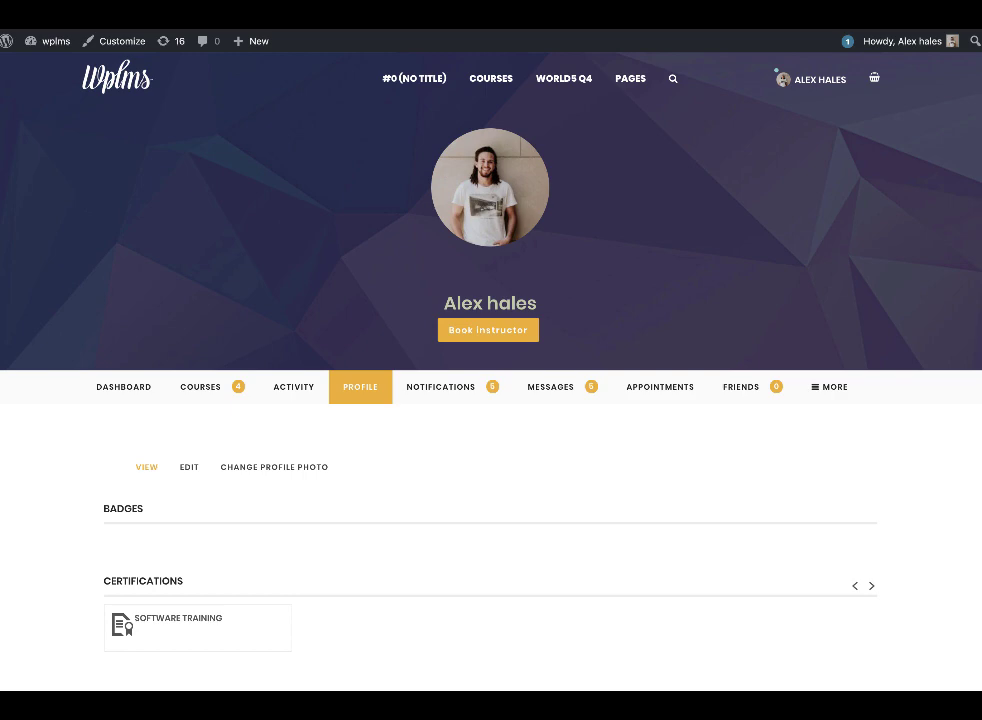
# Create an uploaded-package course titled 'Captivate Scorm 1.2' in Business, with a course image.
pyautogui.moveTo(830, 387)
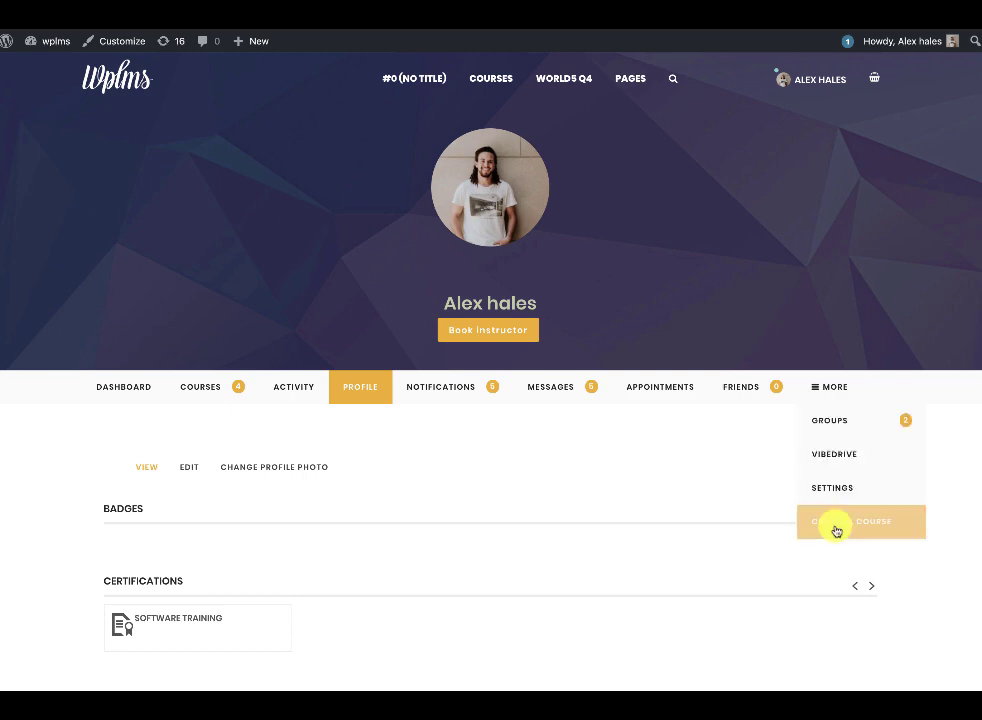
pyautogui.click(836, 528)
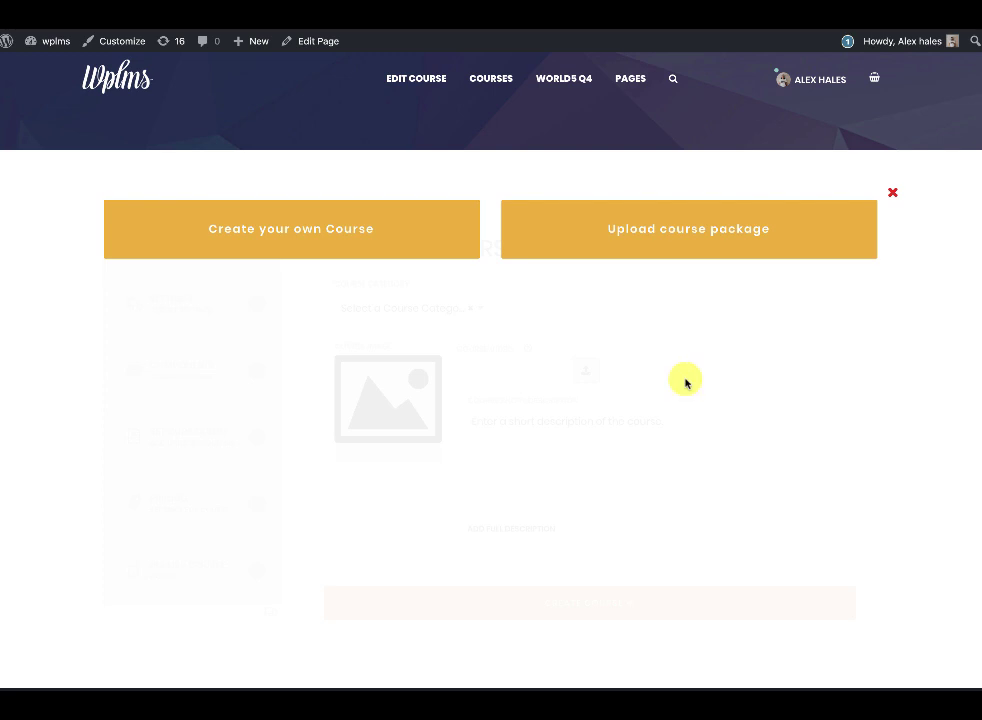
pyautogui.click(725, 230)
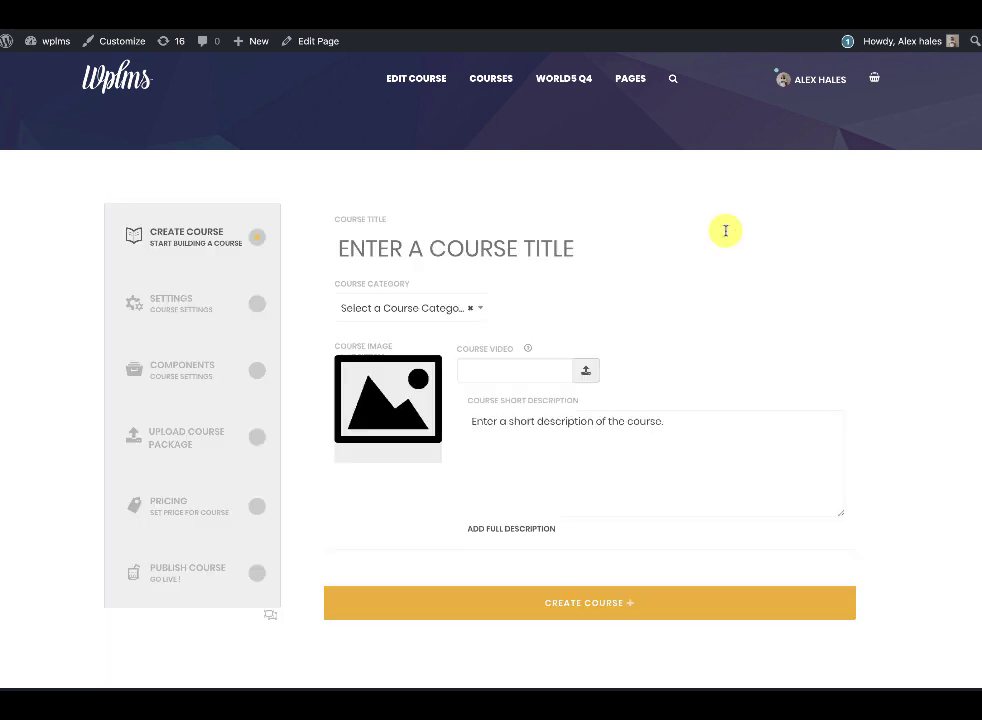
pyautogui.click(517, 257)
pyautogui.write('Captivate Scorm 1.2')
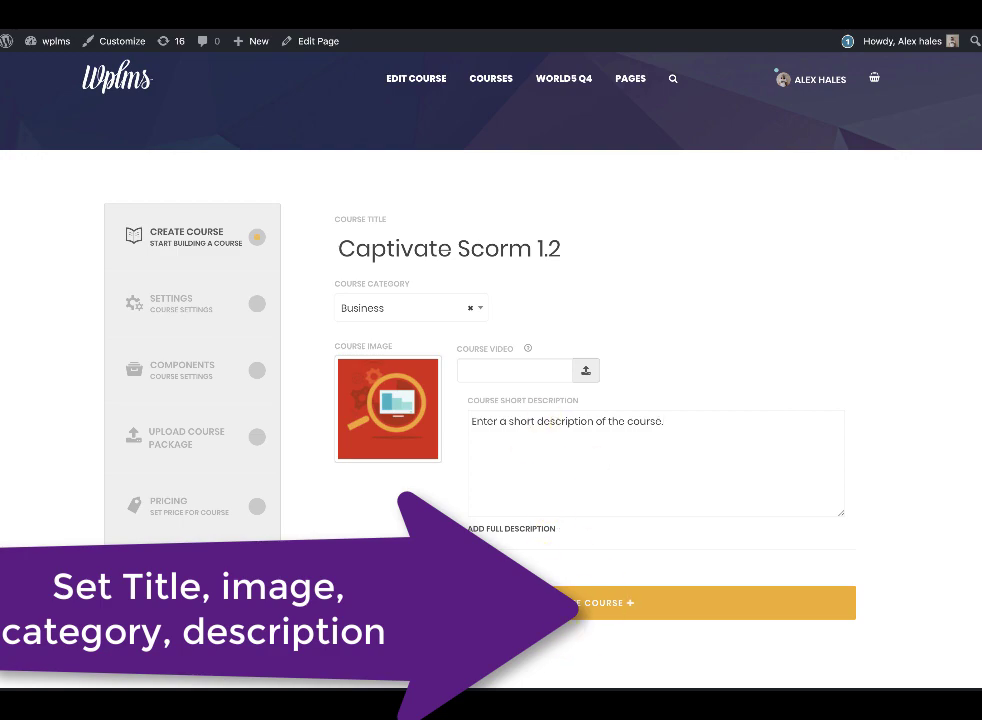
pyautogui.click(565, 616)
# Confirm the new course and save its default settings, overwriting the previous ones.
pyautogui.click(585, 105)
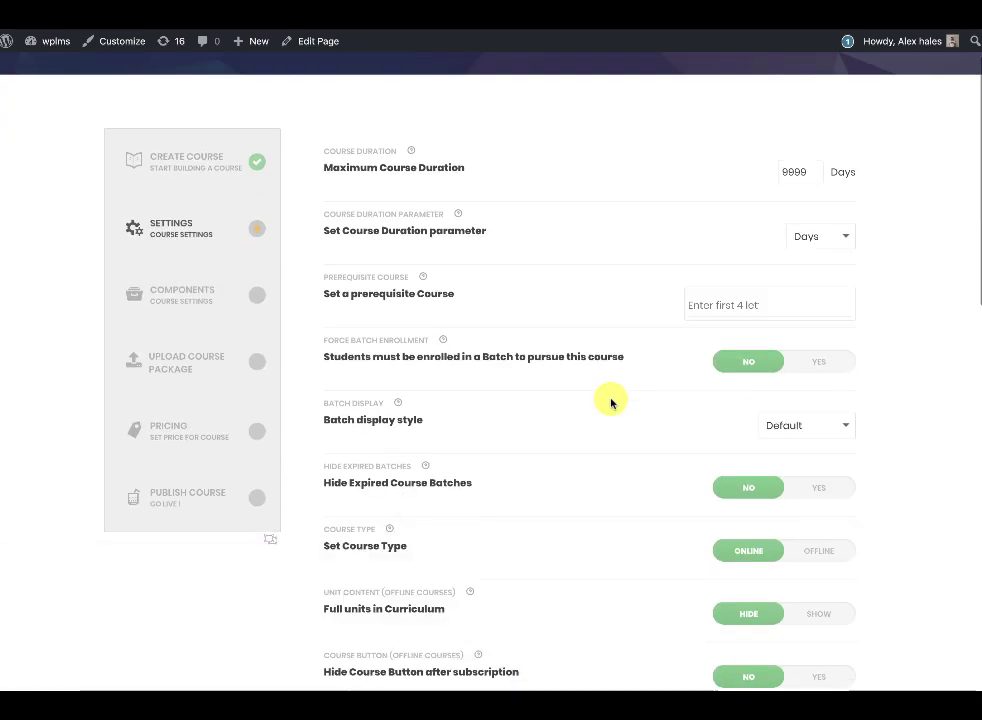
pyautogui.scroll(-5, 484, 370)
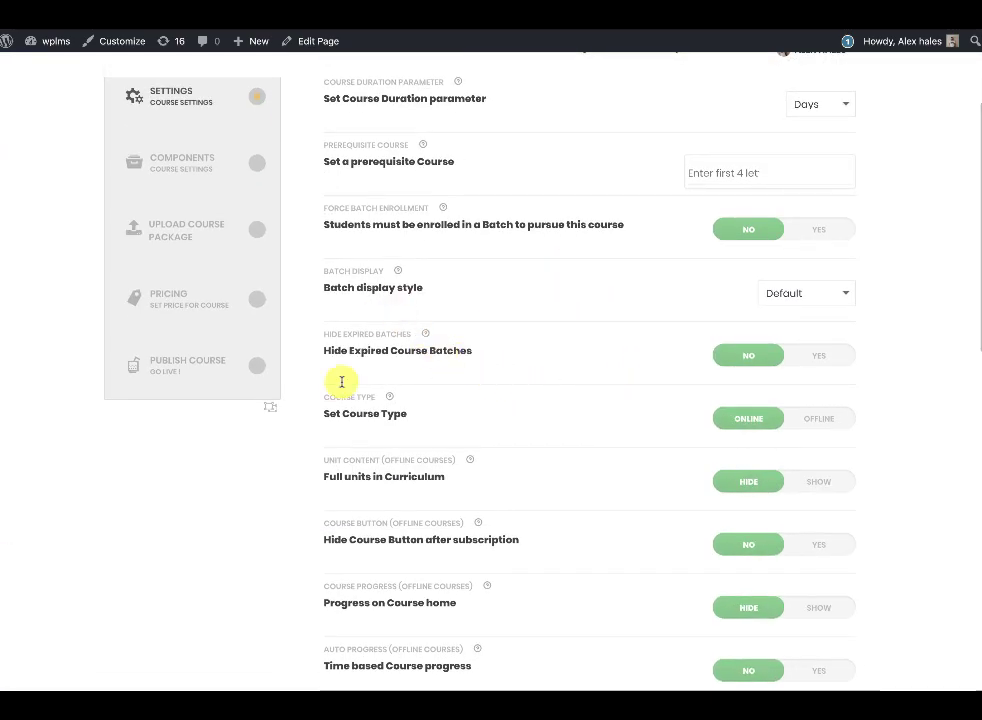
pyautogui.scroll(-6, 465, 457)
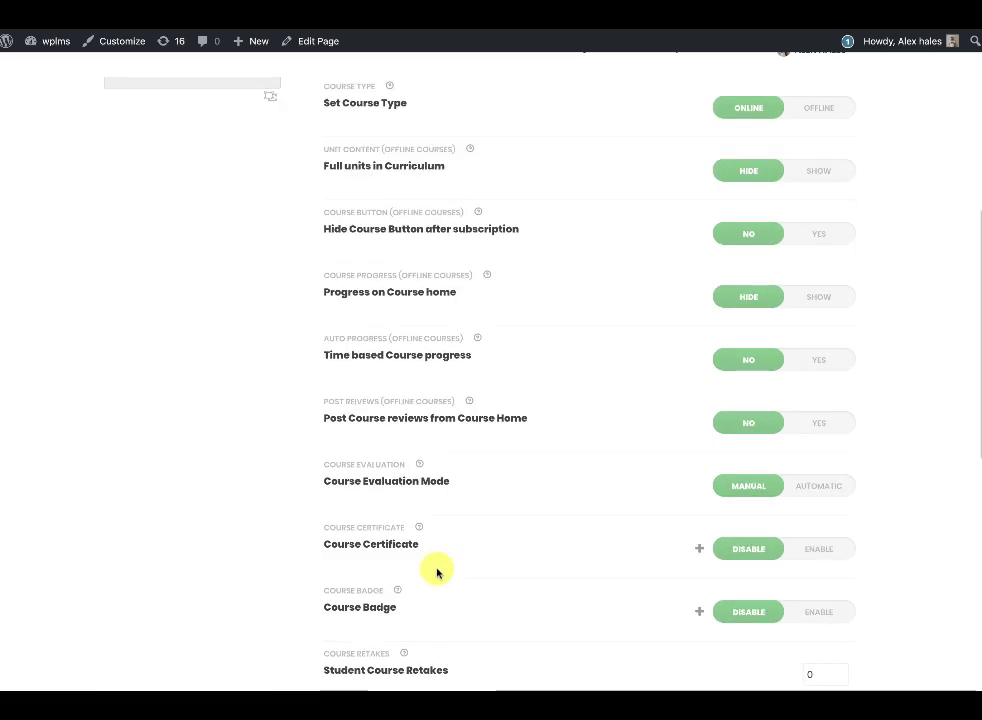
pyautogui.scroll(-5, 427, 512)
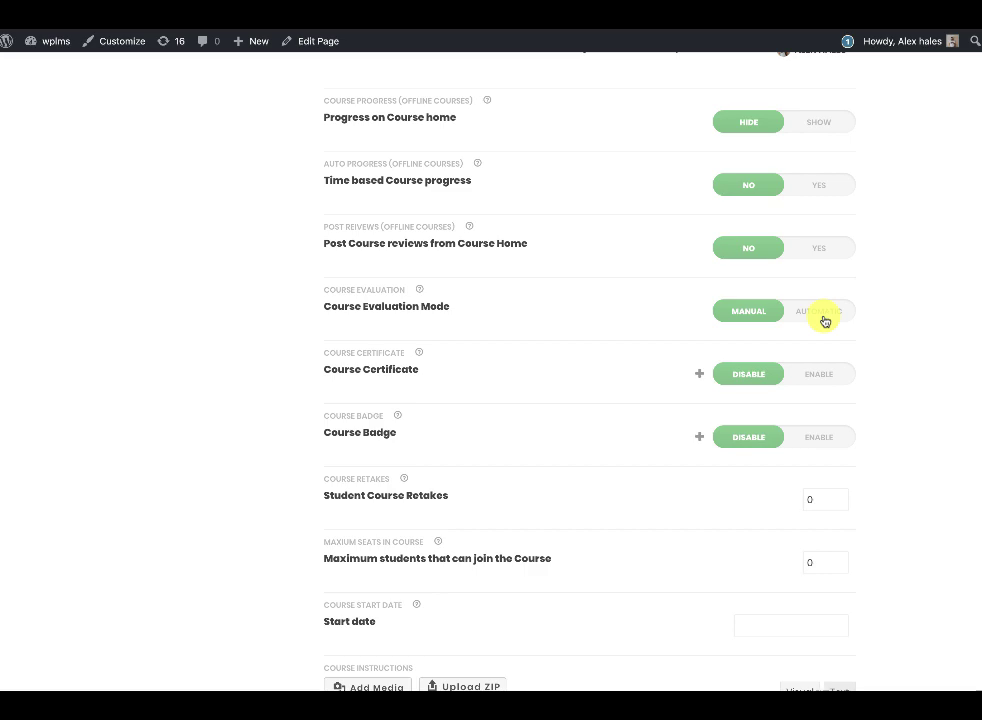
pyautogui.scroll(-15, 860, 340)
pyautogui.scroll(3, 590, 336)
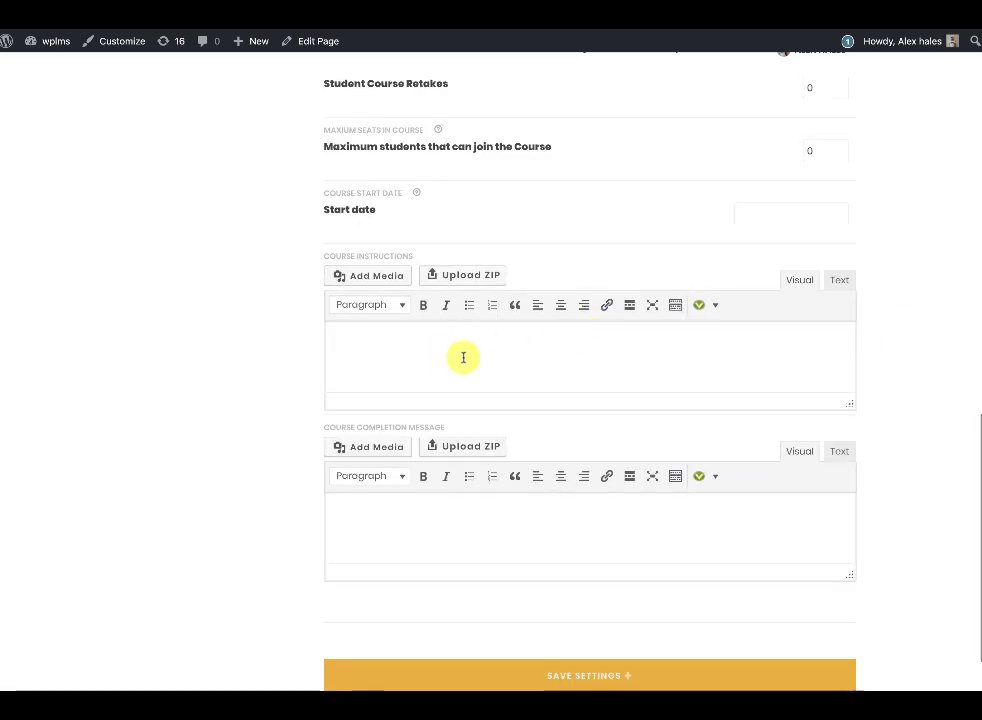
pyautogui.scroll(-3, 563, 400)
pyautogui.click(561, 563)
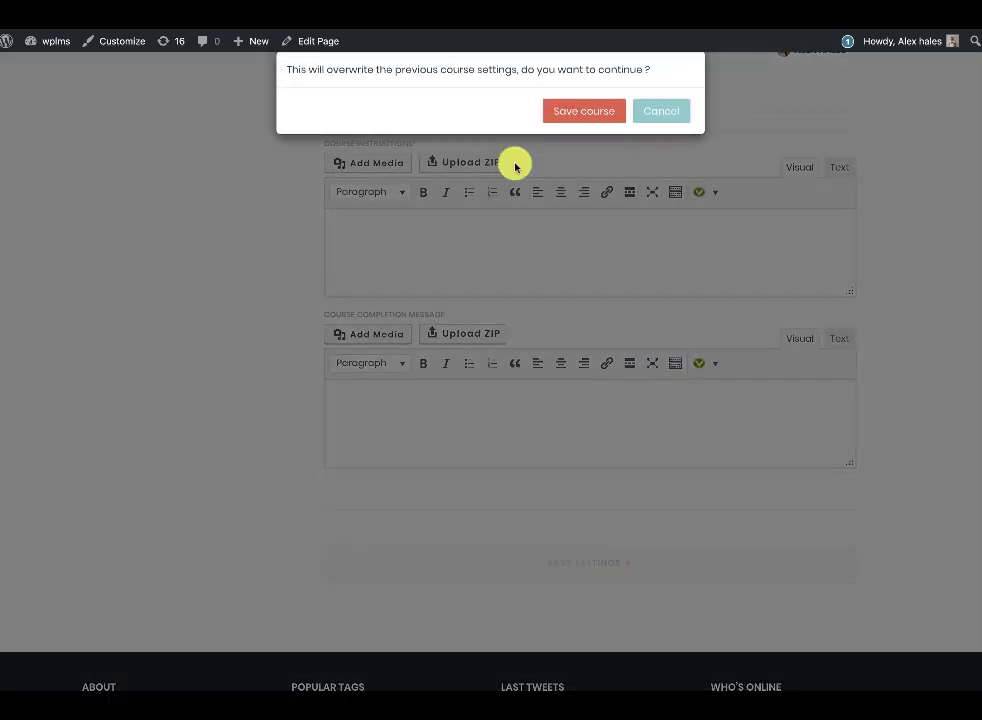
pyautogui.click(564, 108)
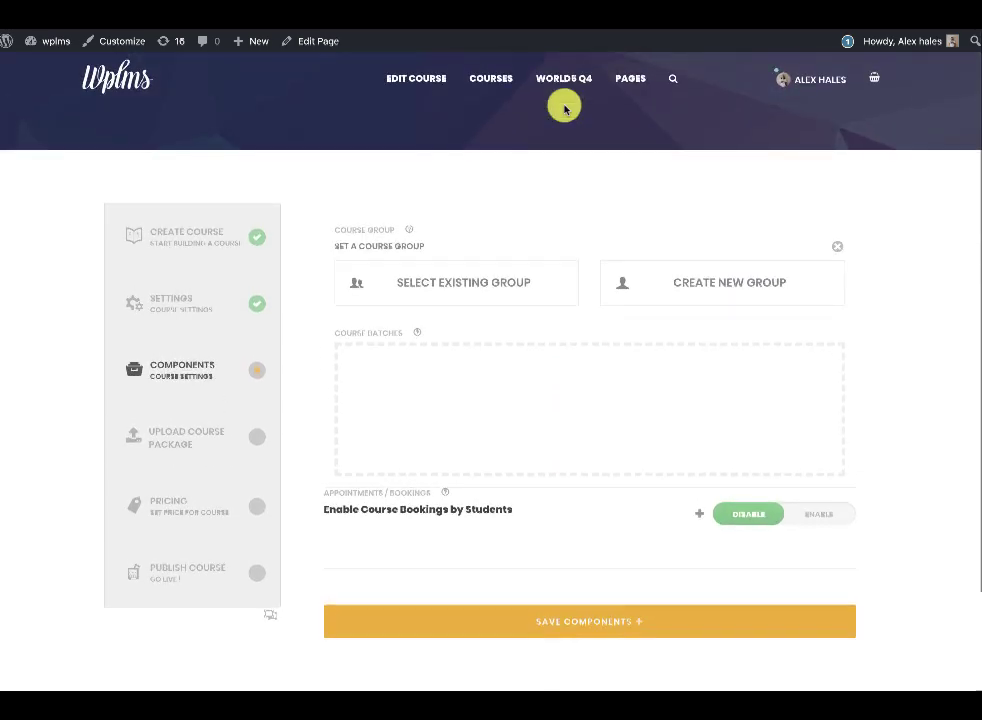
# Save the course components and confirm overwriting the previous settings.
pyautogui.click(557, 621)
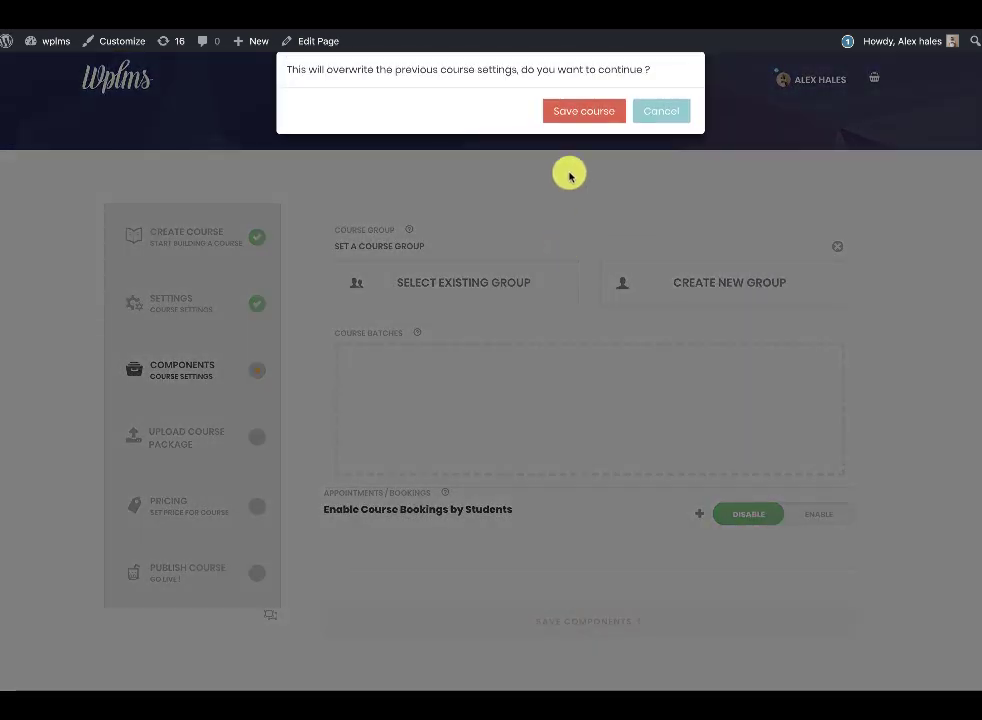
pyautogui.click(585, 112)
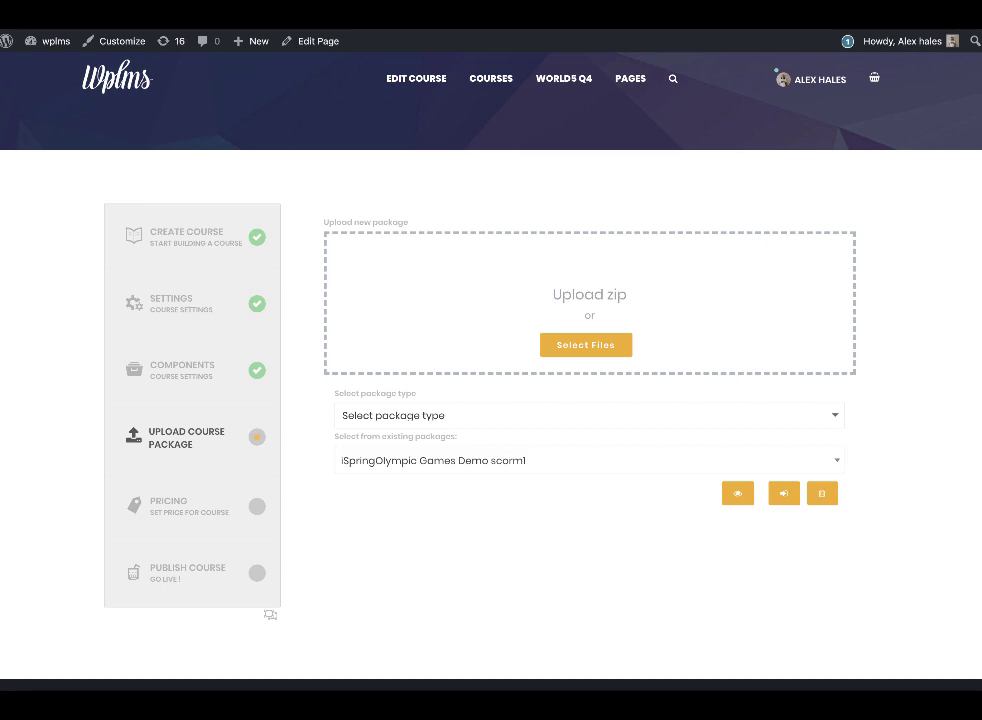
# Upload adobe_captivateSCORM1.2.zip from Finder as the course package.
pyautogui.moveTo(628, 294); pyautogui.dragTo(570, 500)
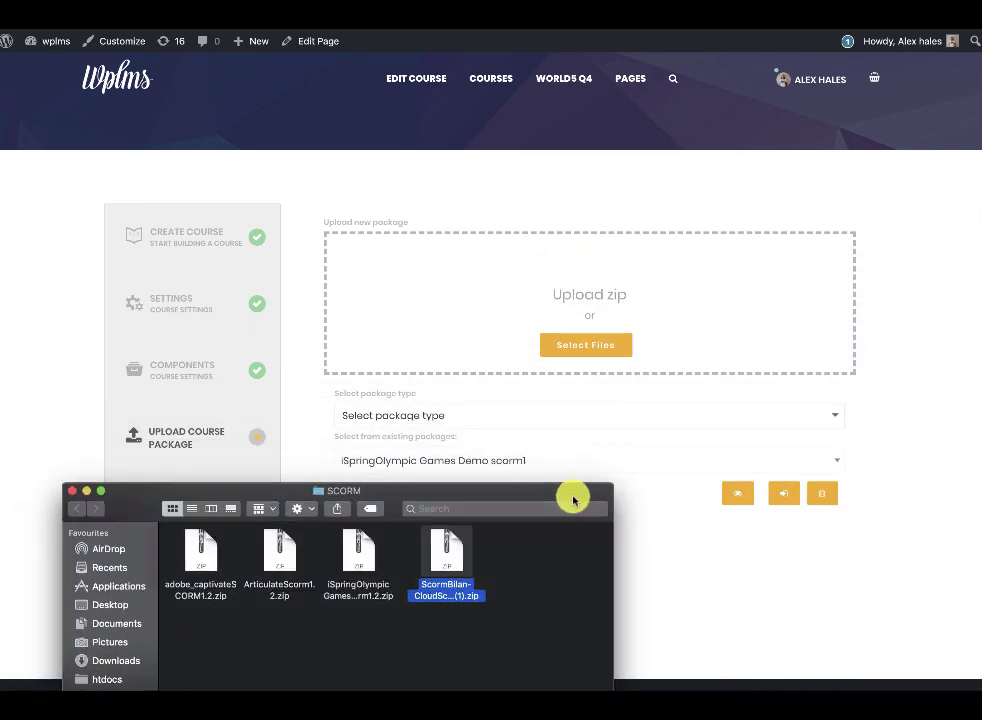
pyautogui.click(365, 630)
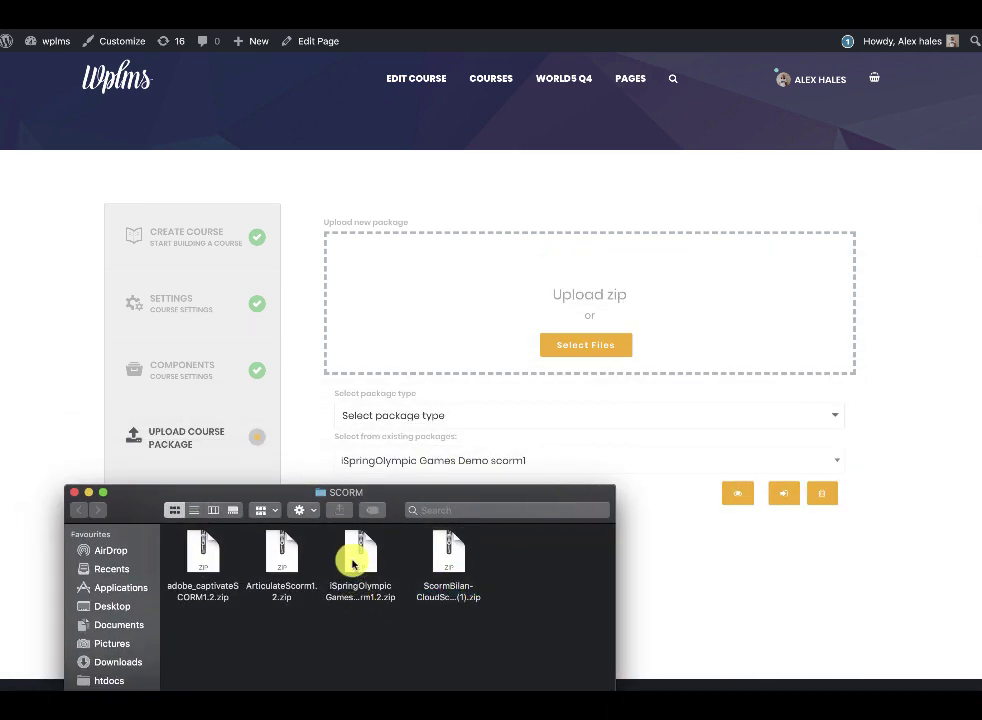
pyautogui.click(385, 586)
pyautogui.click(403, 626)
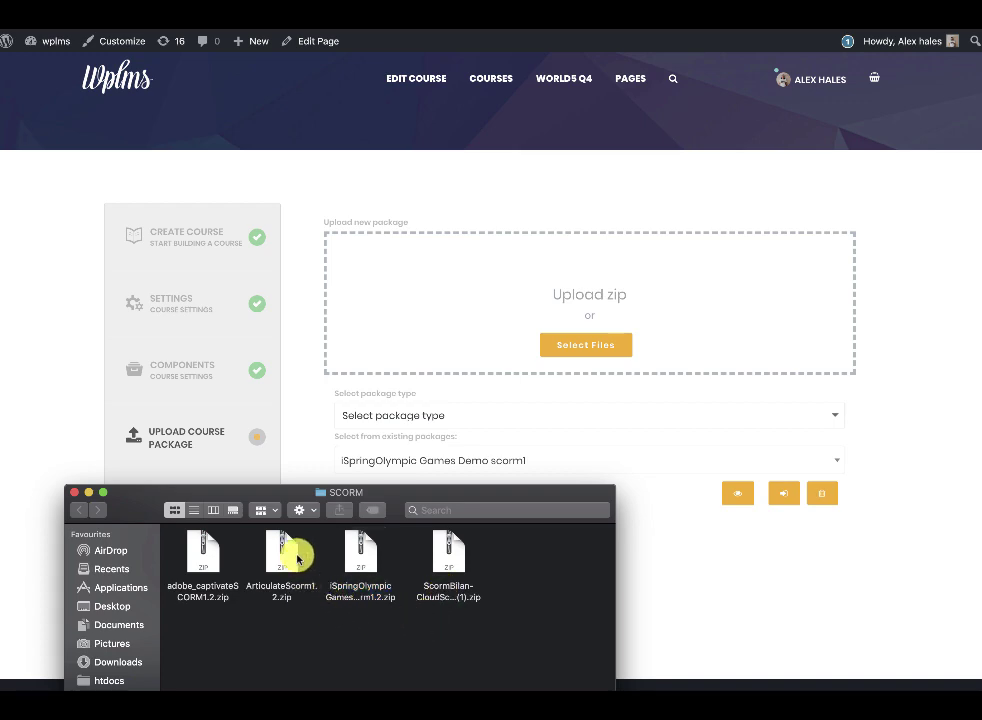
pyautogui.click(222, 562)
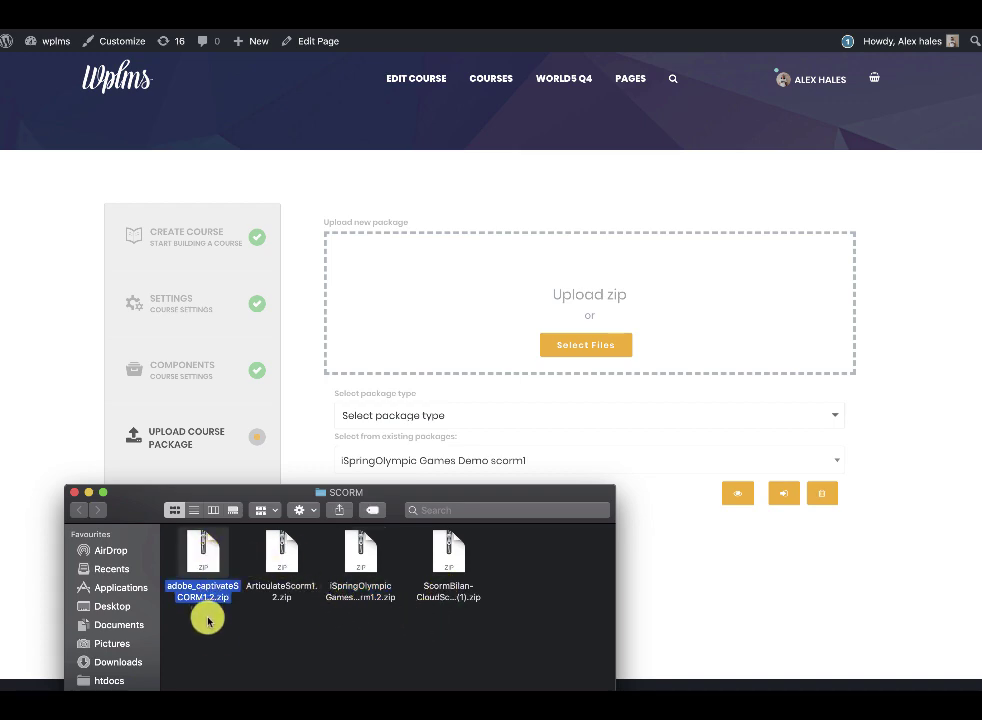
pyautogui.moveTo(202, 552); pyautogui.dragTo(585, 310)
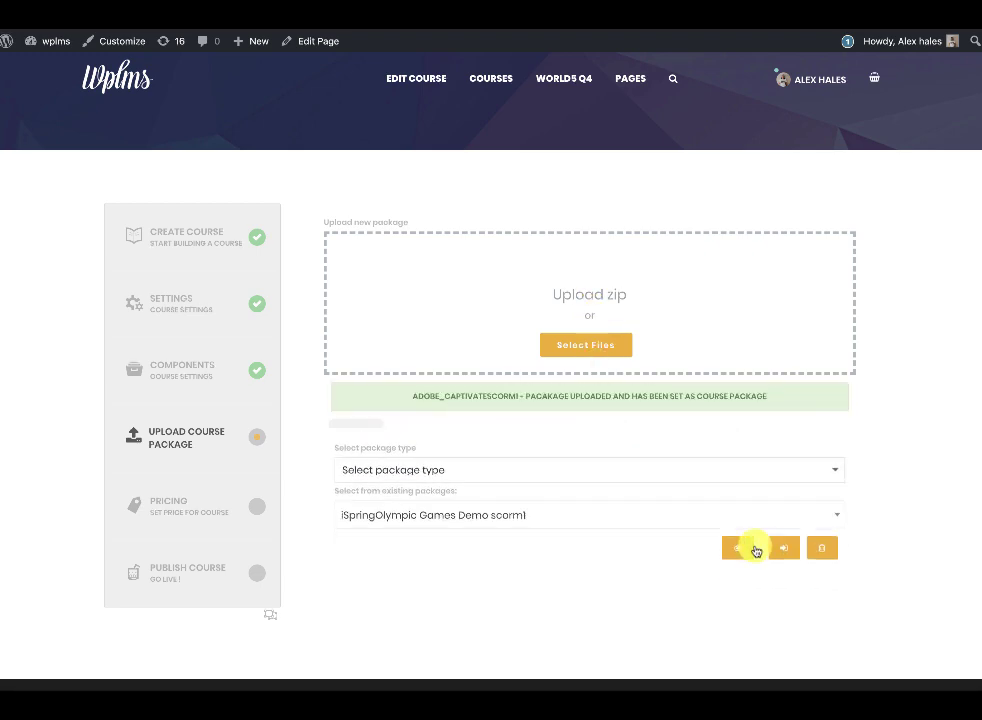
# Set the package type to SCORM 1.1, 1.2.
pyautogui.click(480, 459)
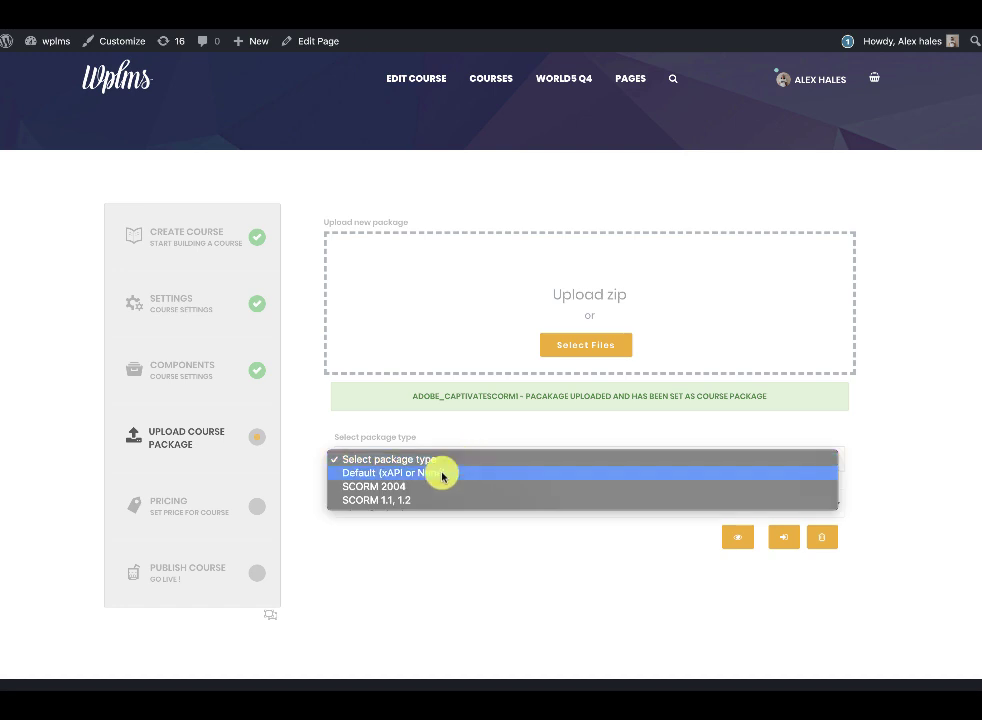
pyautogui.click(398, 503)
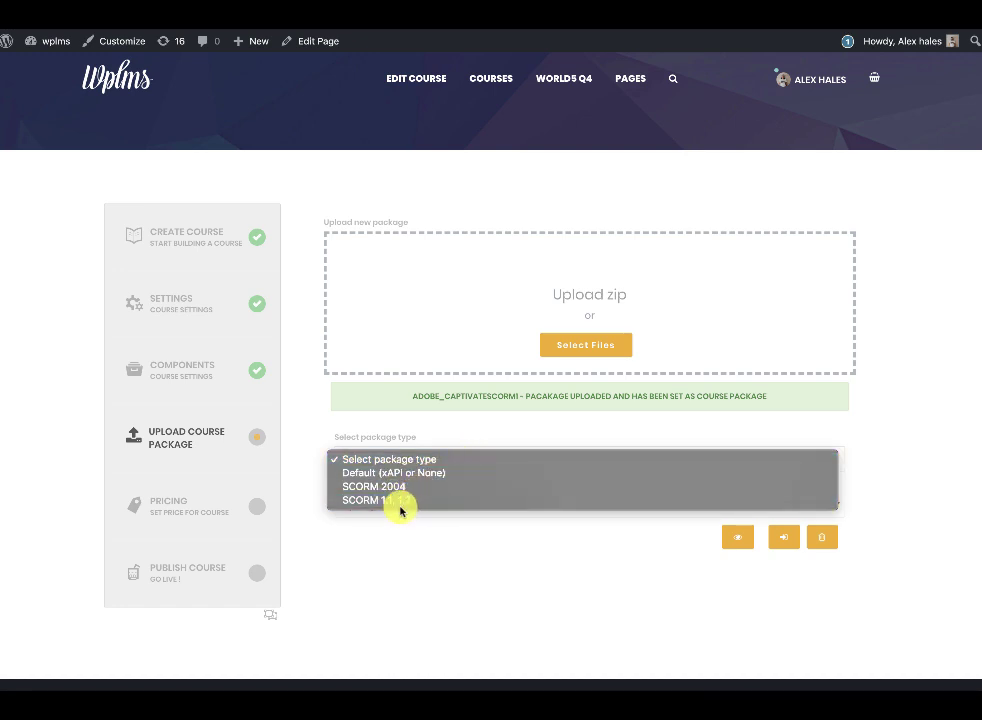
pyautogui.click(385, 501)
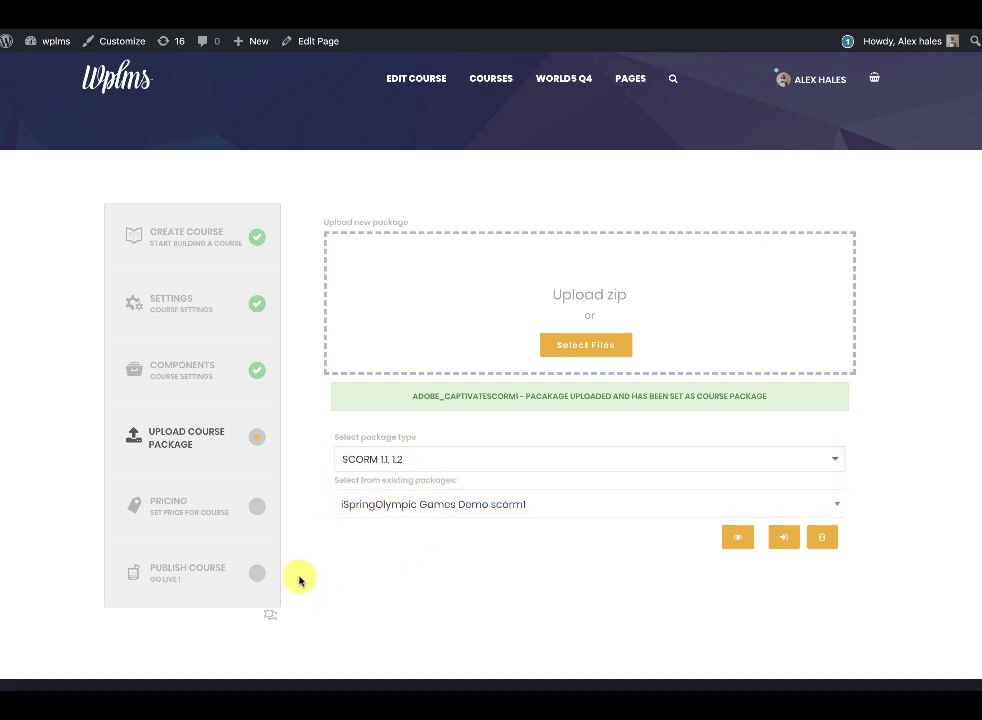
# Set Free Course to Yes, save the pricing, and publish the course with Go Live.
pyautogui.click(197, 517)
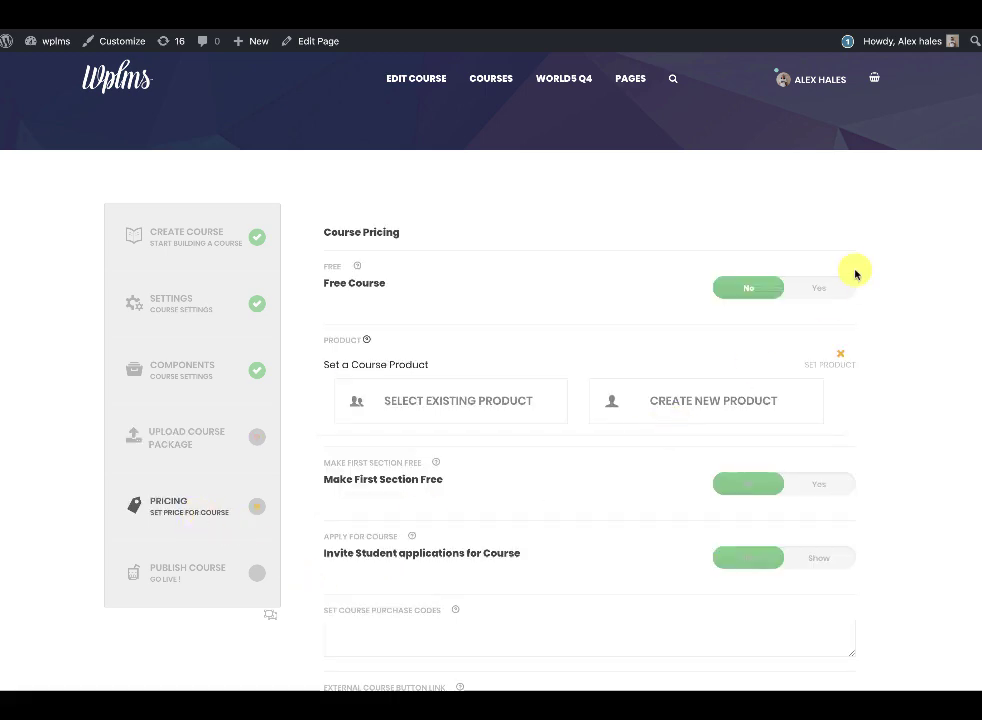
pyautogui.click(820, 290)
pyautogui.scroll(-5, 700, 380)
pyautogui.click(620, 439)
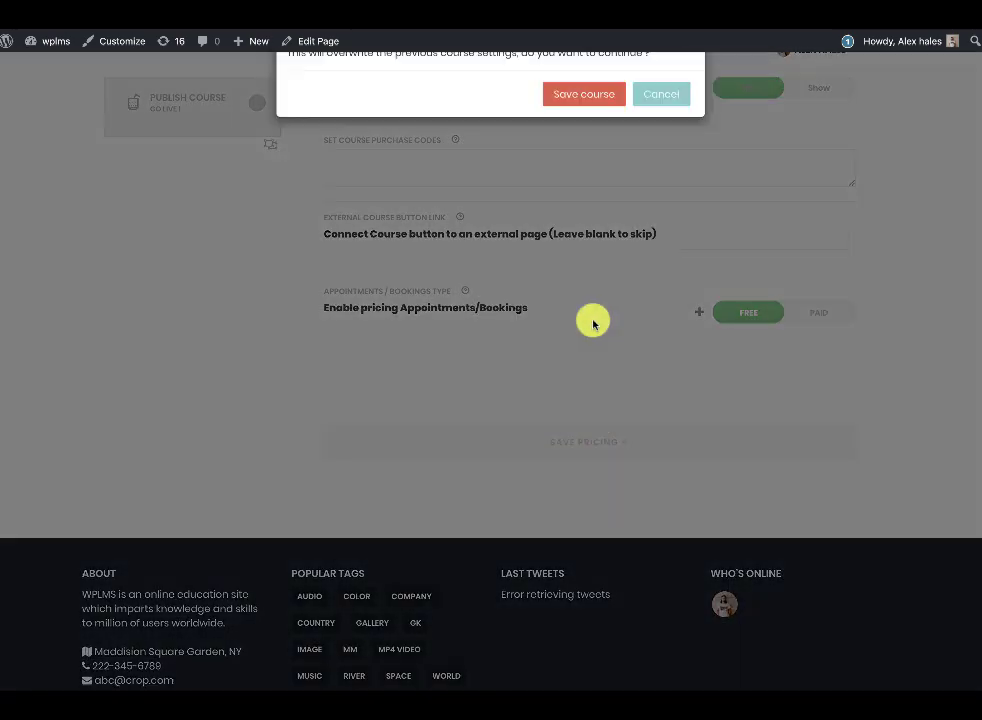
pyautogui.click(584, 108)
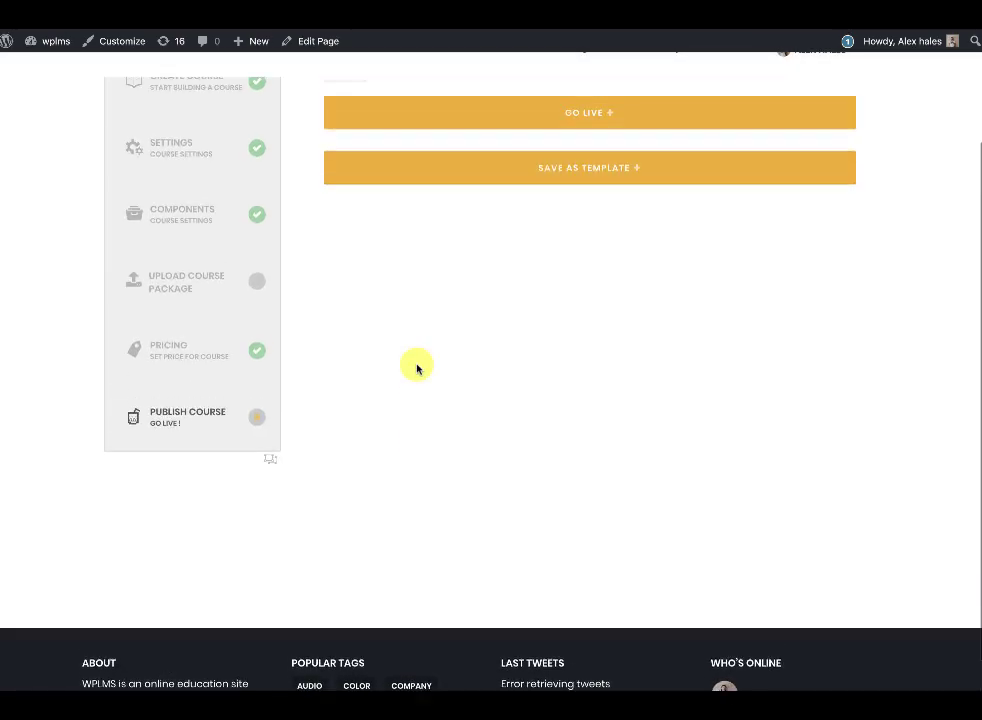
pyautogui.click(592, 266)
pyautogui.click(587, 105)
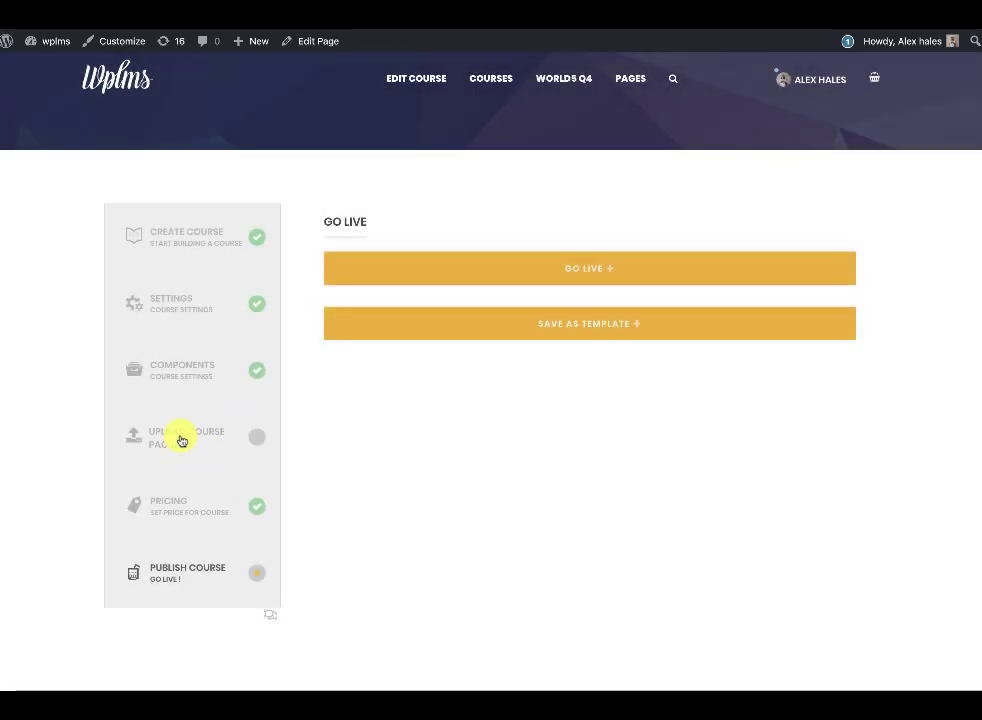
# Verify the package type is still SCORM 1.1, 1.2, then view the published Captivate Scorm 1.2 course.
pyautogui.click(185, 445)
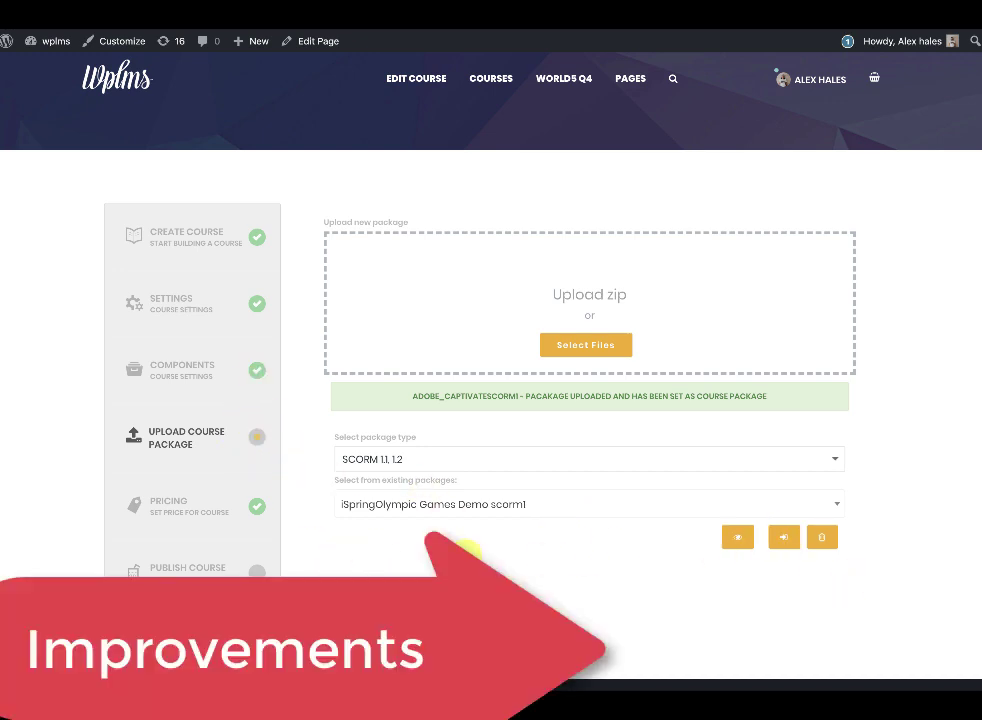
pyautogui.click(228, 570)
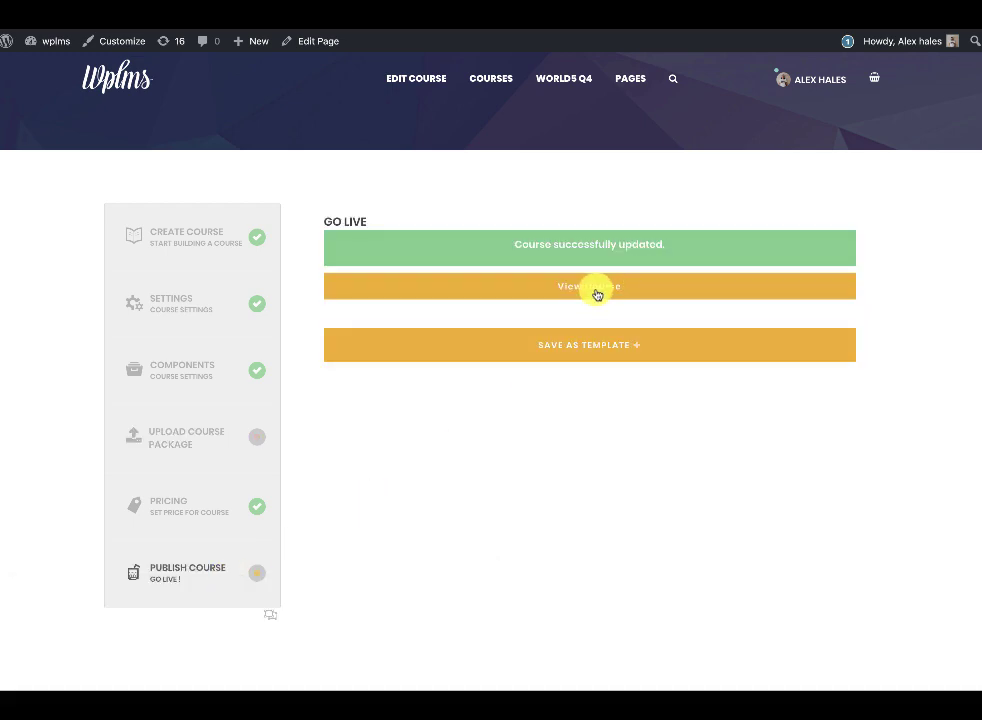
pyautogui.click(597, 294)
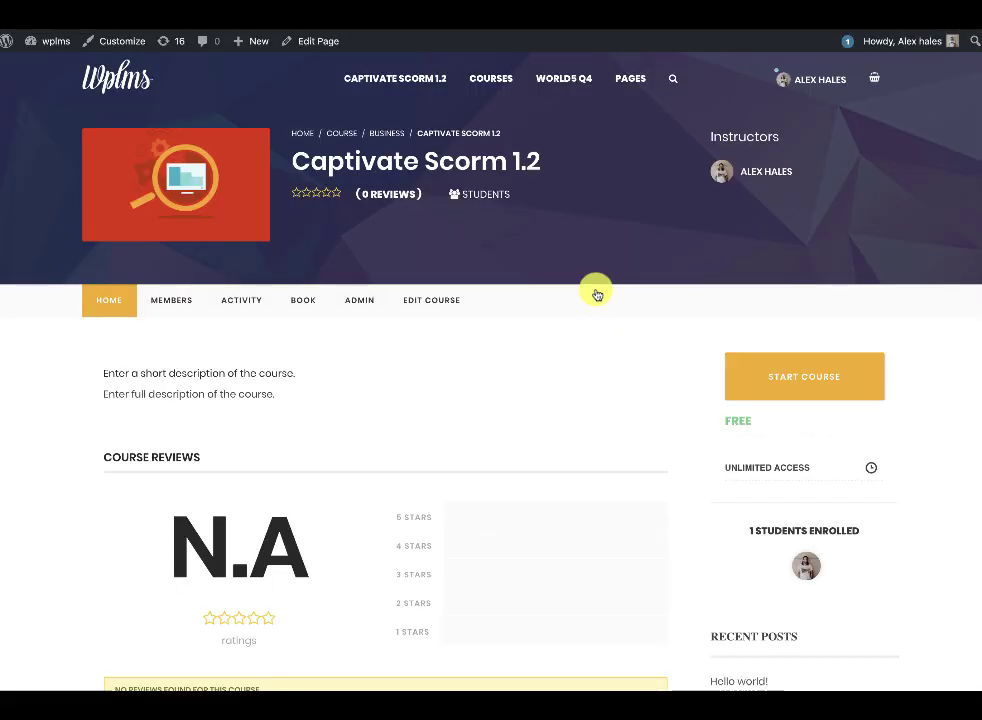
# Edit the Captivate Scorm 1.2 course and go to its Upload Course Package step.
pyautogui.click(435, 302)
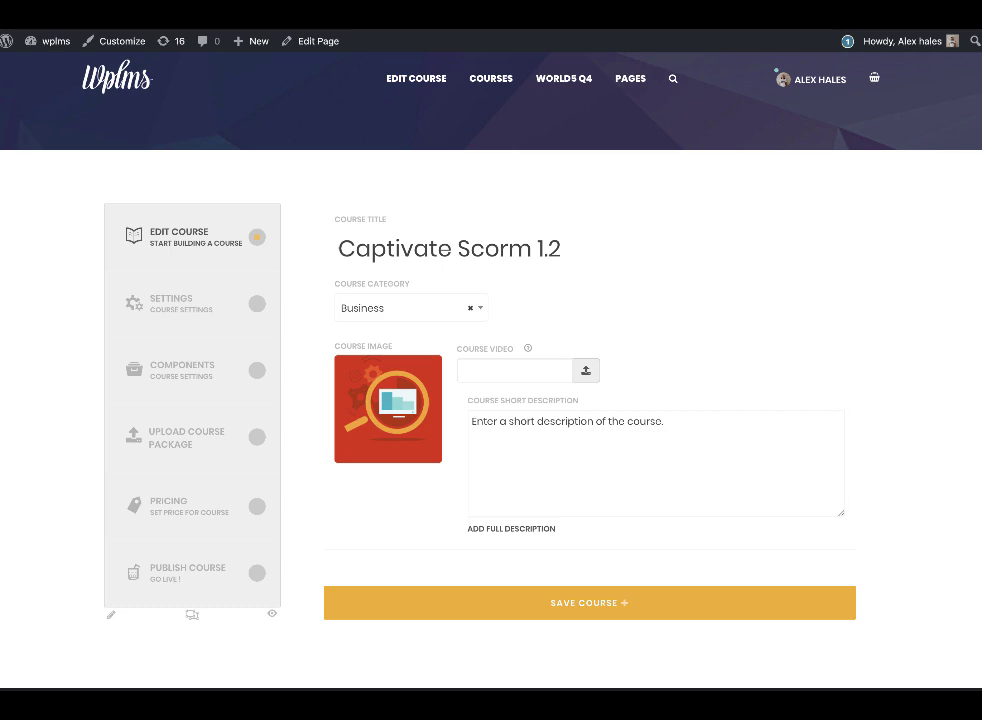
pyautogui.click(172, 438)
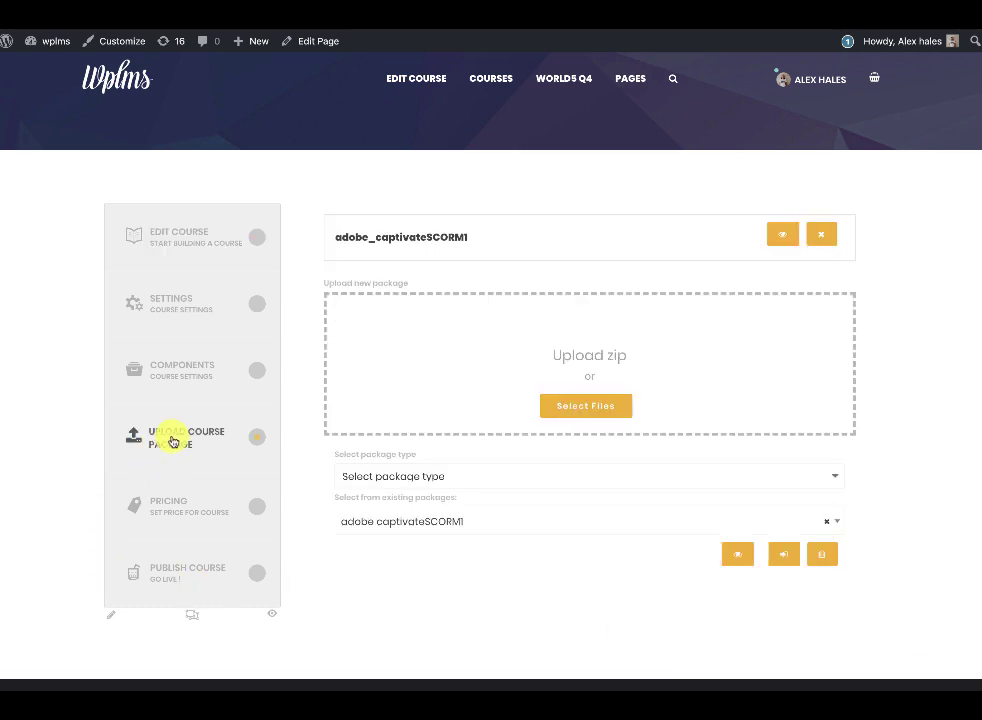
# Remove the attached package and set the package type to SCORM 1.1, 1.2.
pyautogui.click(818, 240)
pyautogui.click(607, 110)
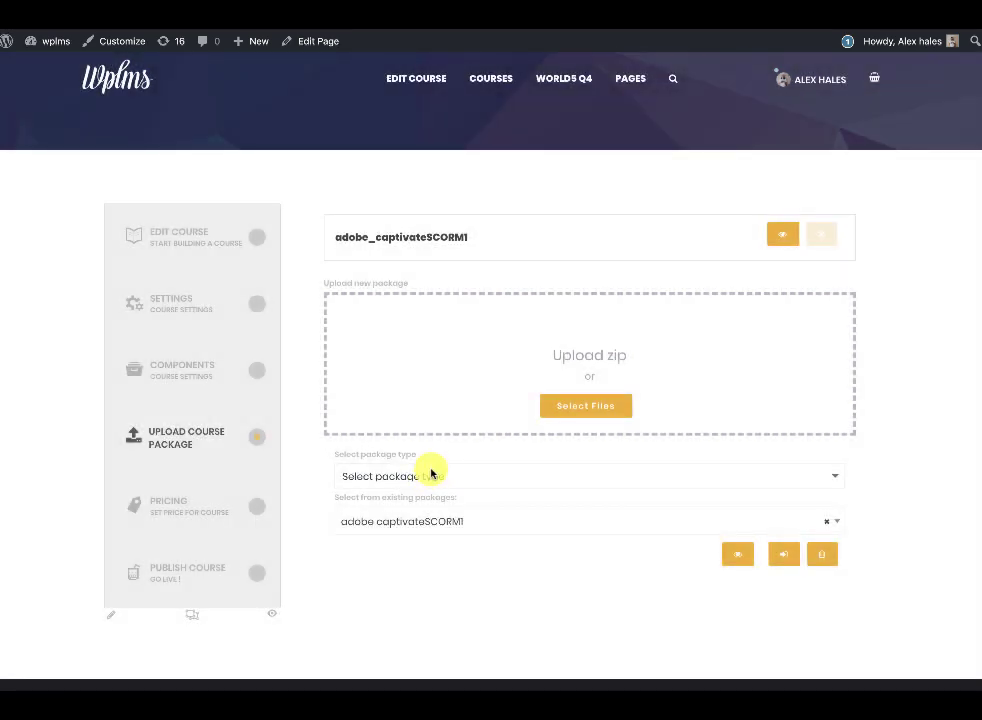
pyautogui.click(467, 412)
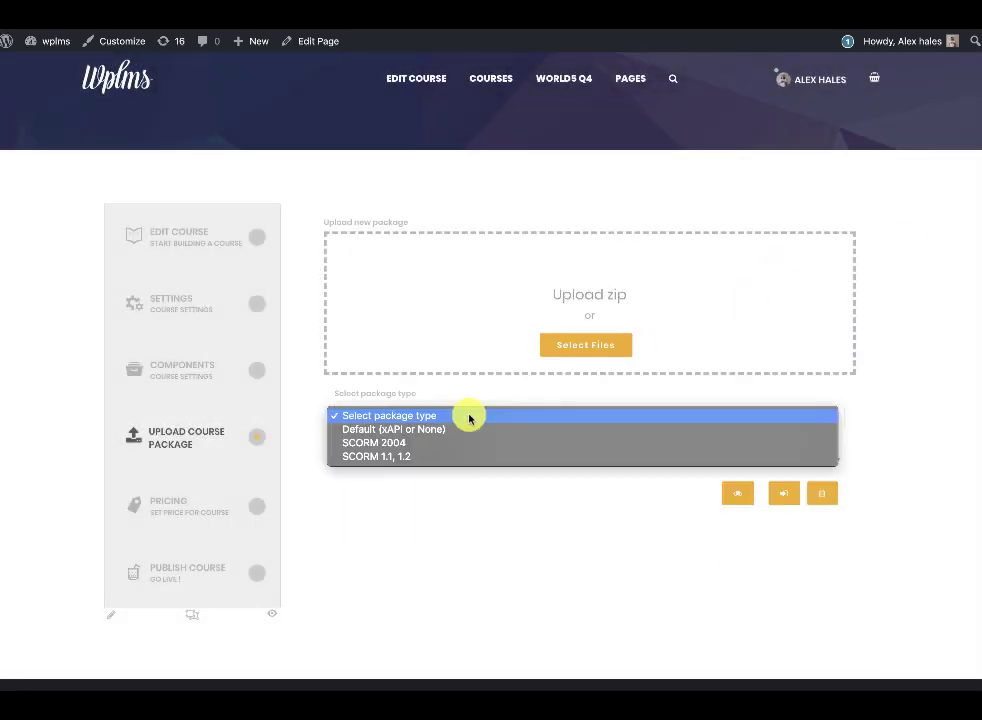
pyautogui.click(417, 458)
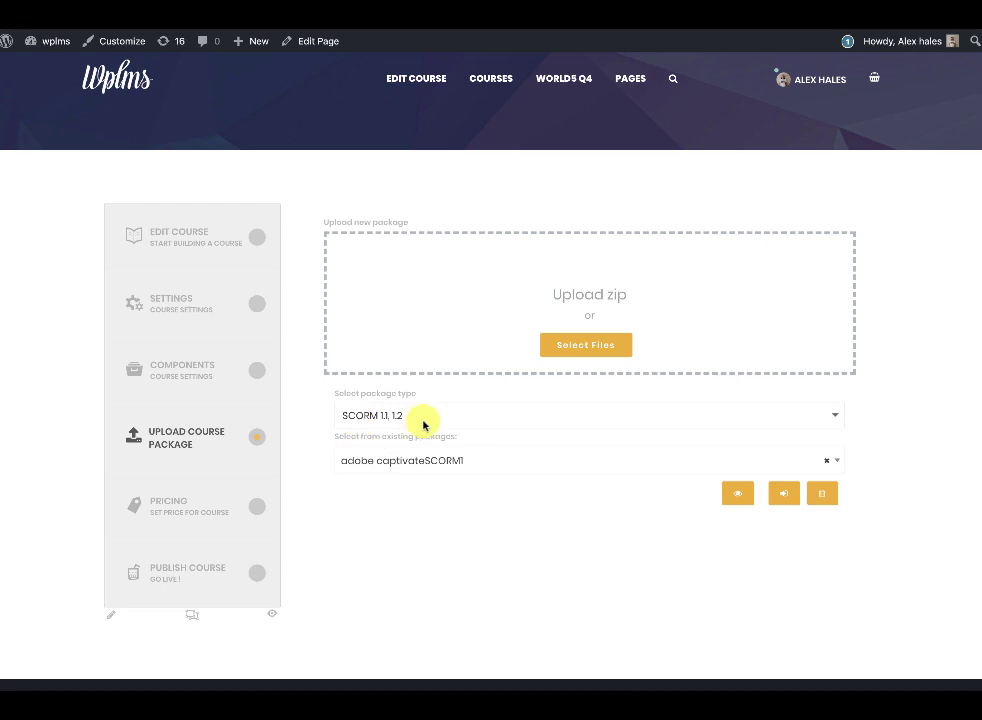
# Set the existing adobe captivateSCORM1 package as the course package, then return to the course page.
pyautogui.click(412, 463)
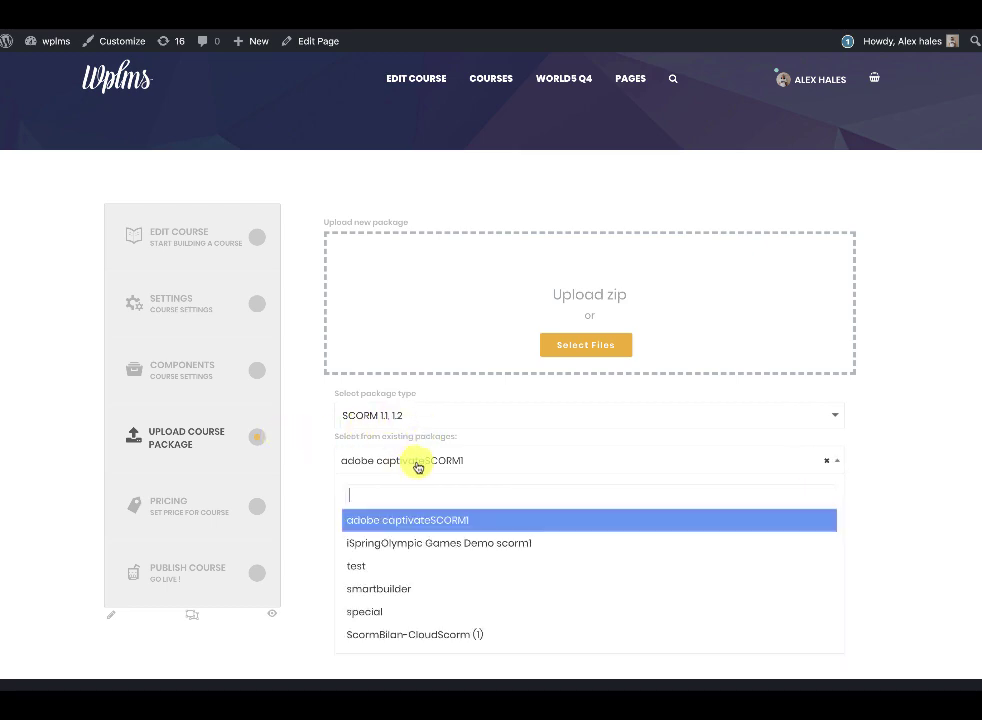
pyautogui.click(370, 520)
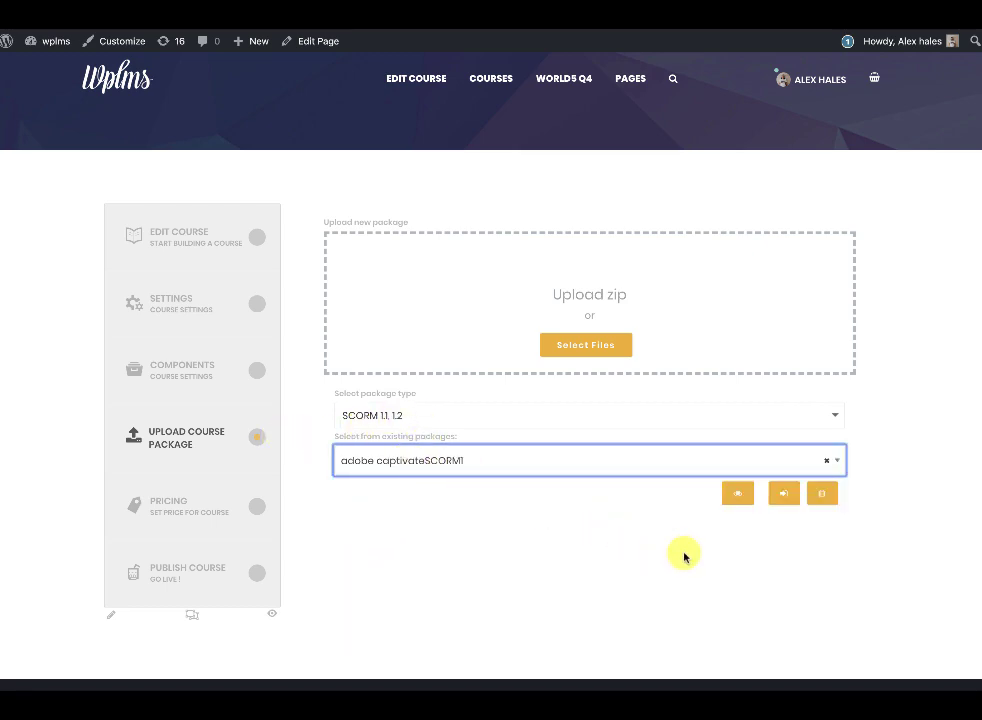
pyautogui.click(778, 499)
pyautogui.click(603, 116)
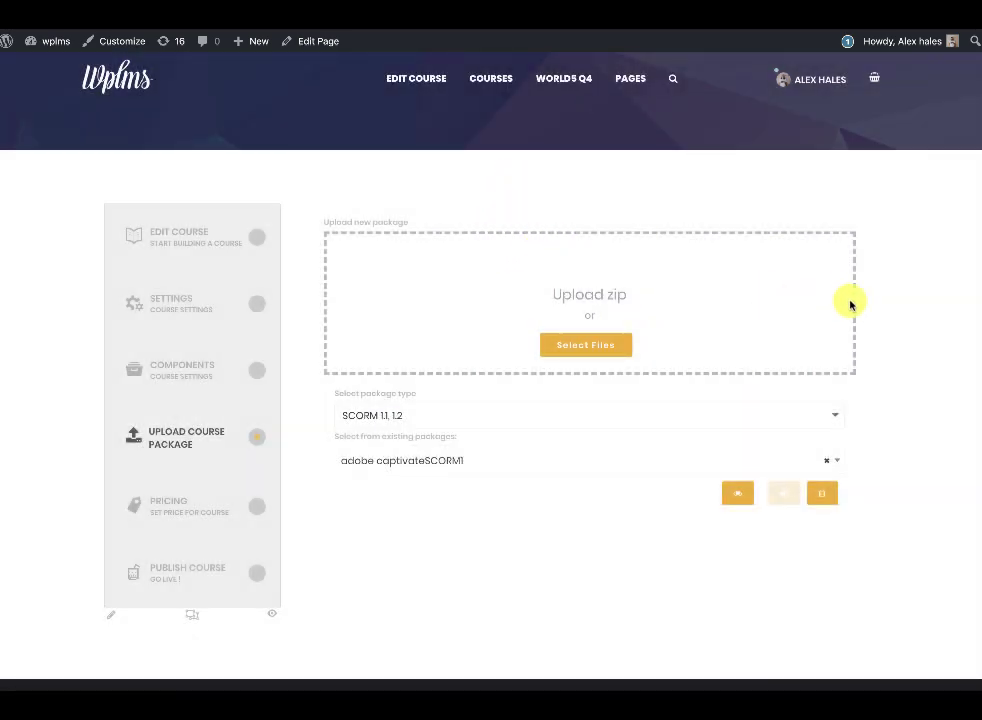
pyautogui.click(272, 616)
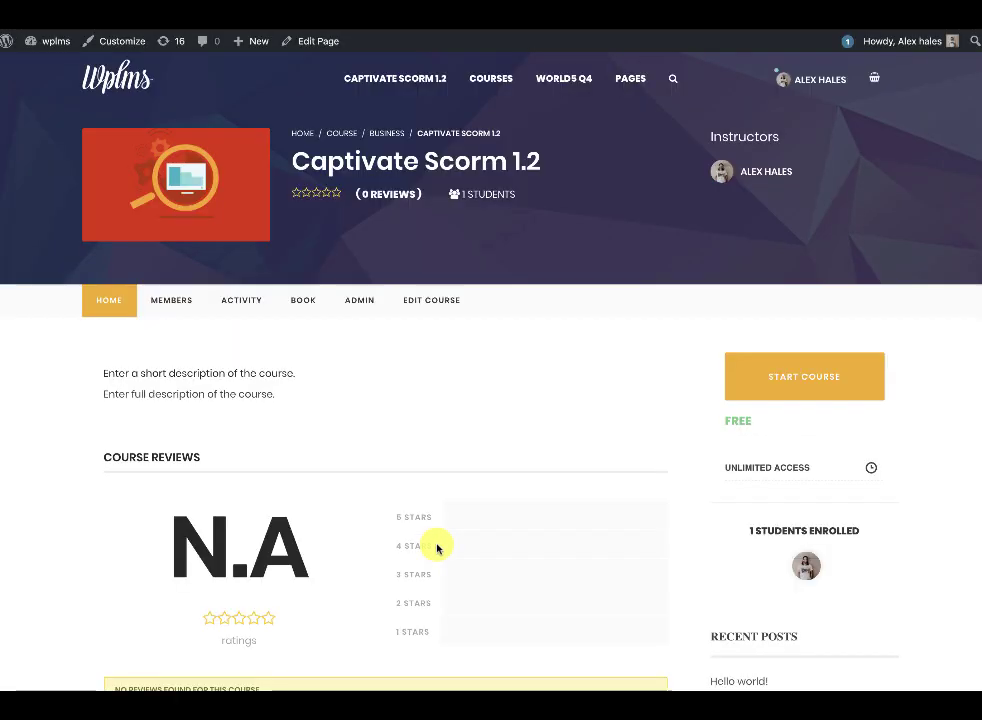
# Start Captivate Scorm 1.2, play it and advance one slide, then open the iSpring Course.
pyautogui.click(799, 386)
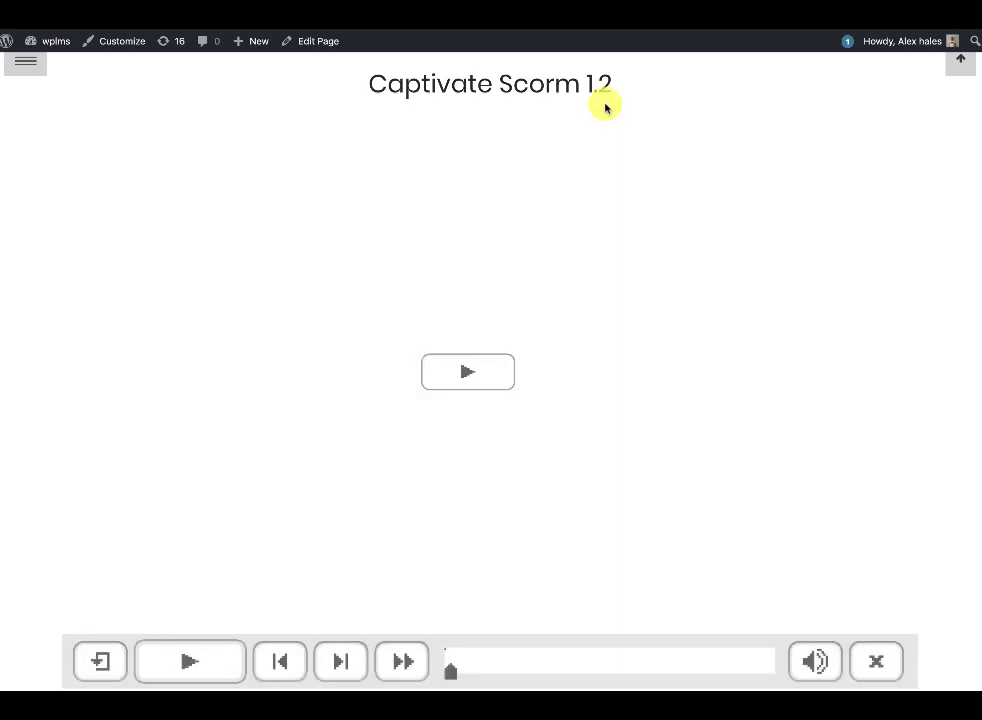
pyautogui.click(467, 372)
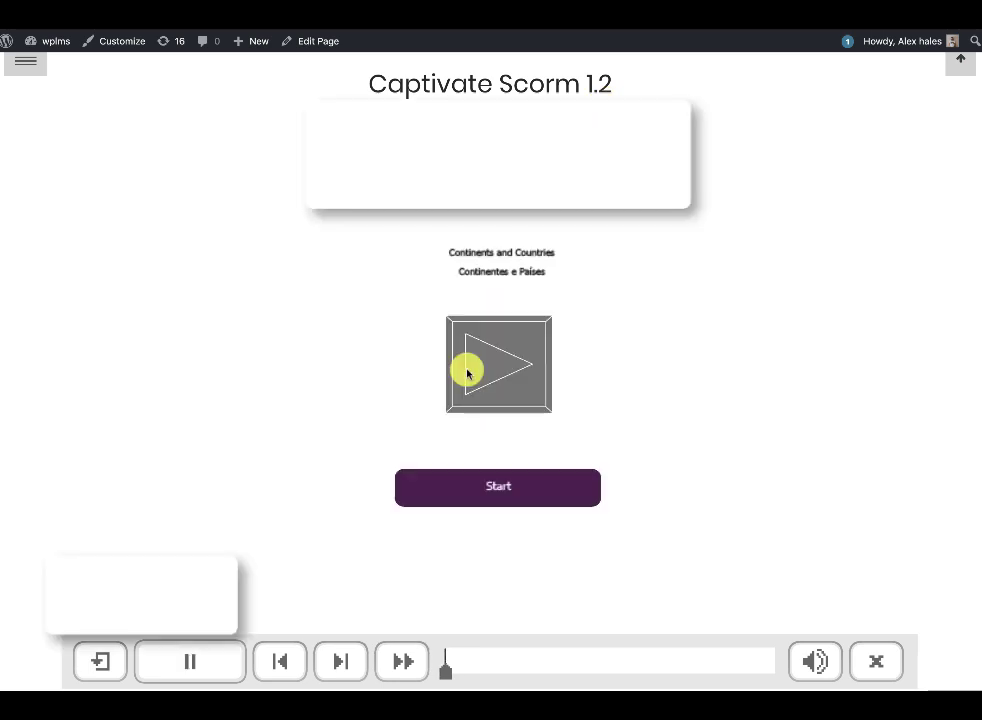
pyautogui.click(341, 664)
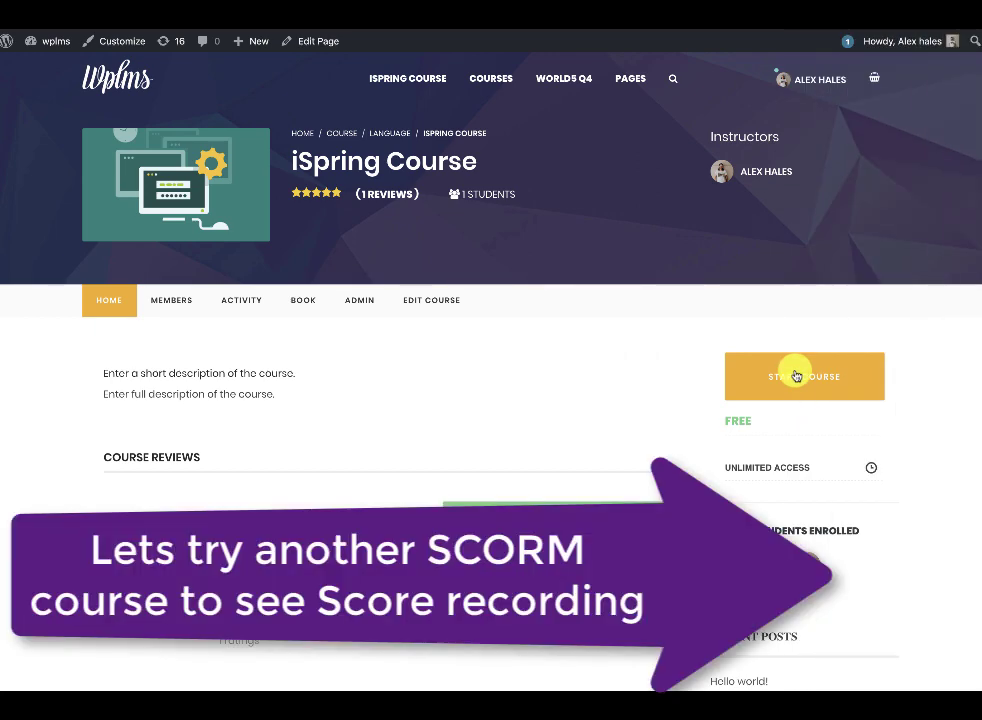
pyautogui.click(796, 376)
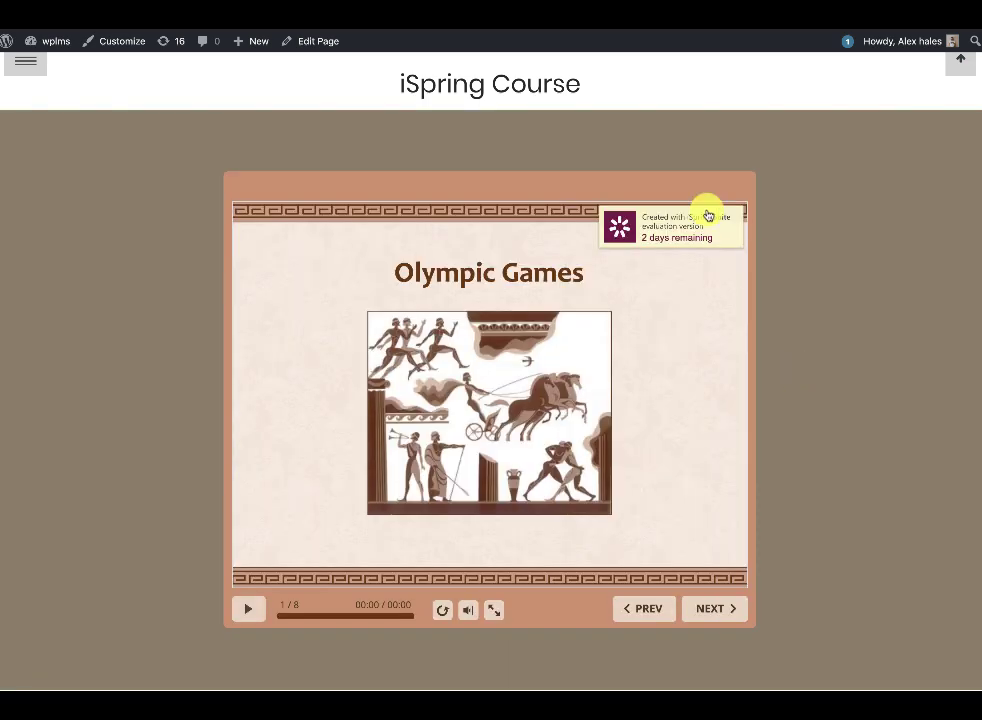
# Hide the header, play the iSpring slideshow, and advance past Modern Olympic Games to the quiz intro.
pyautogui.click(963, 67)
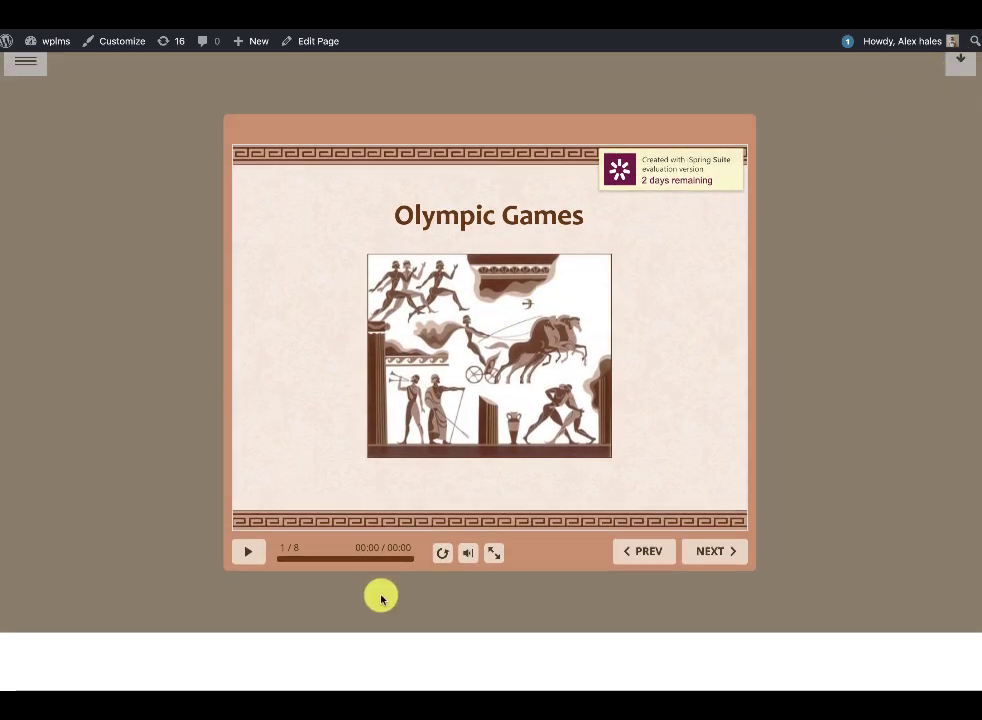
pyautogui.click(254, 550)
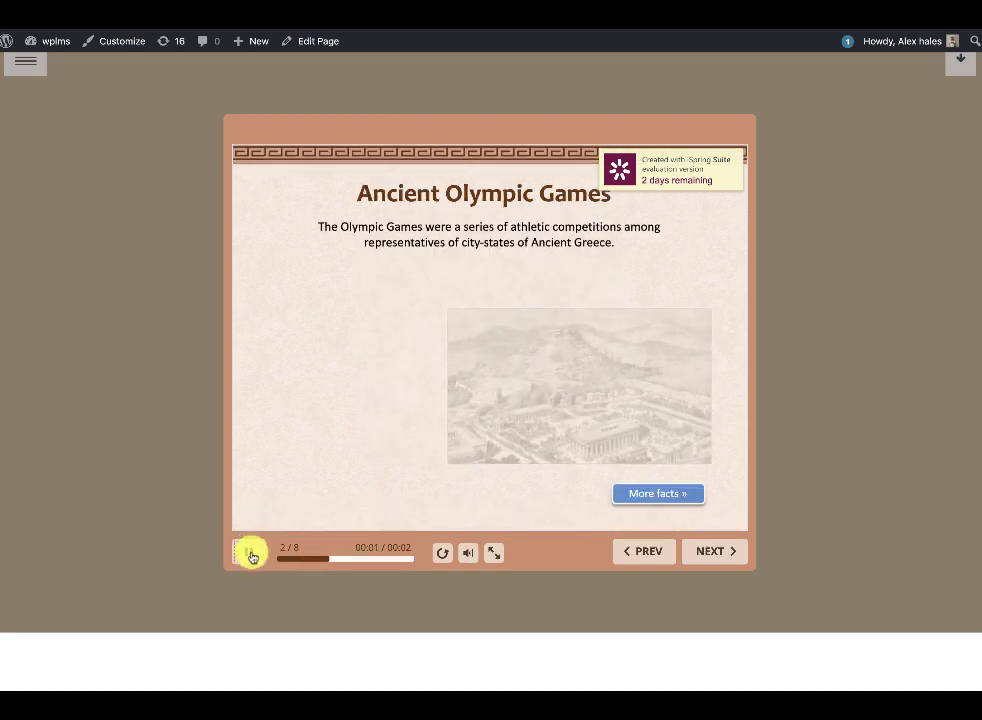
pyautogui.click(705, 556)
pyautogui.click(709, 553)
pyautogui.click(710, 555)
pyautogui.click(710, 558)
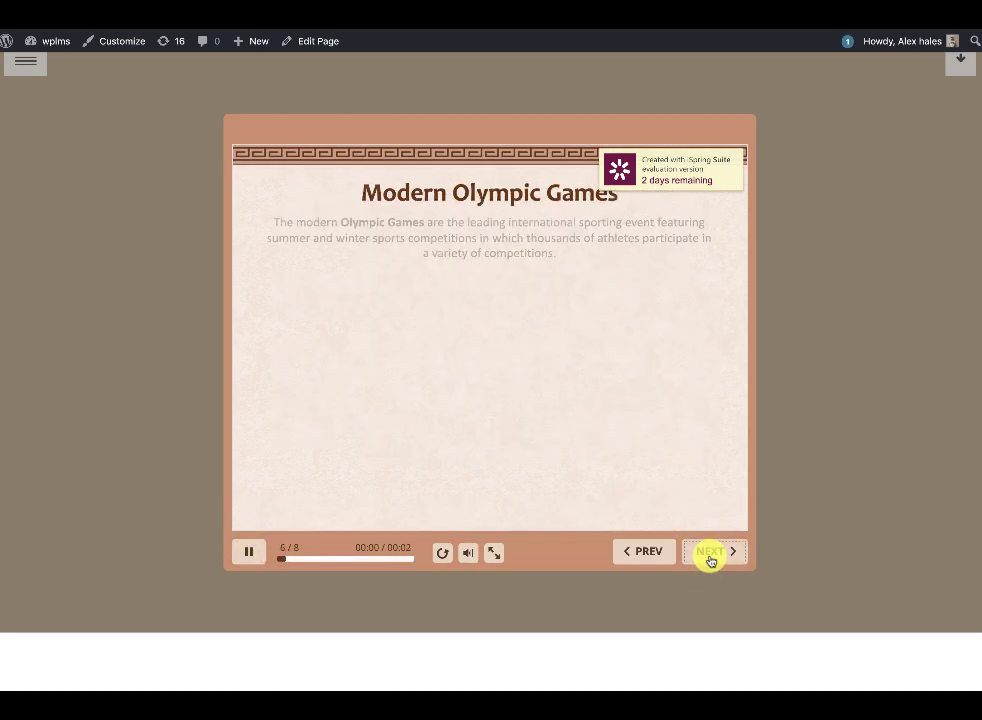
pyautogui.click(710, 558)
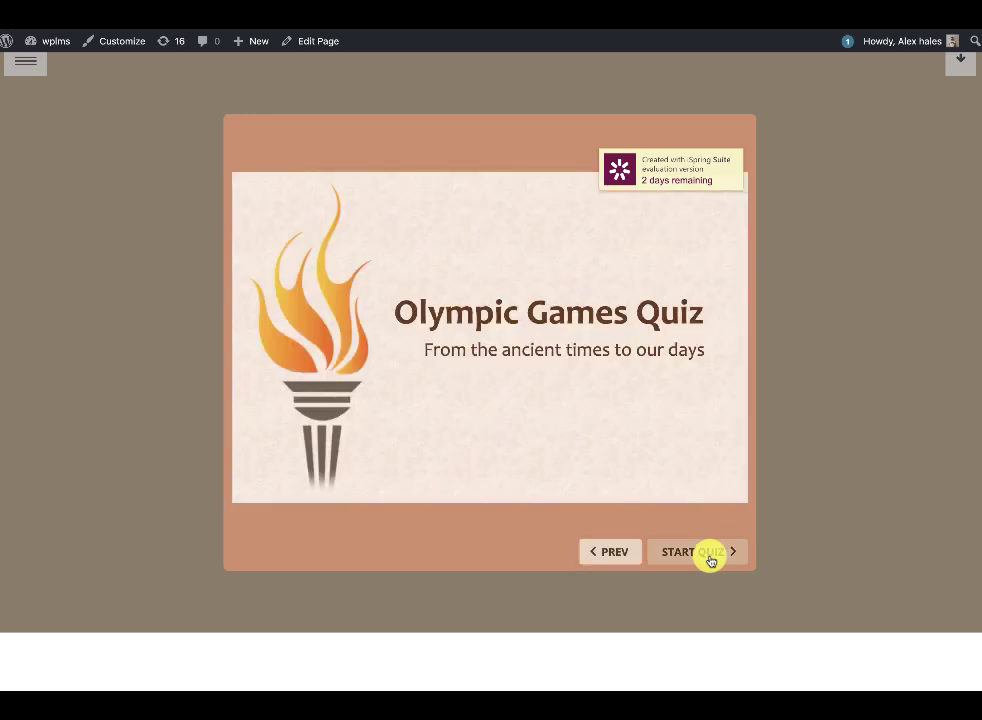
# Complete the Olympic Games Quiz to its results, then finish the iSpring Course from the player menu.
pyautogui.click(710, 558)
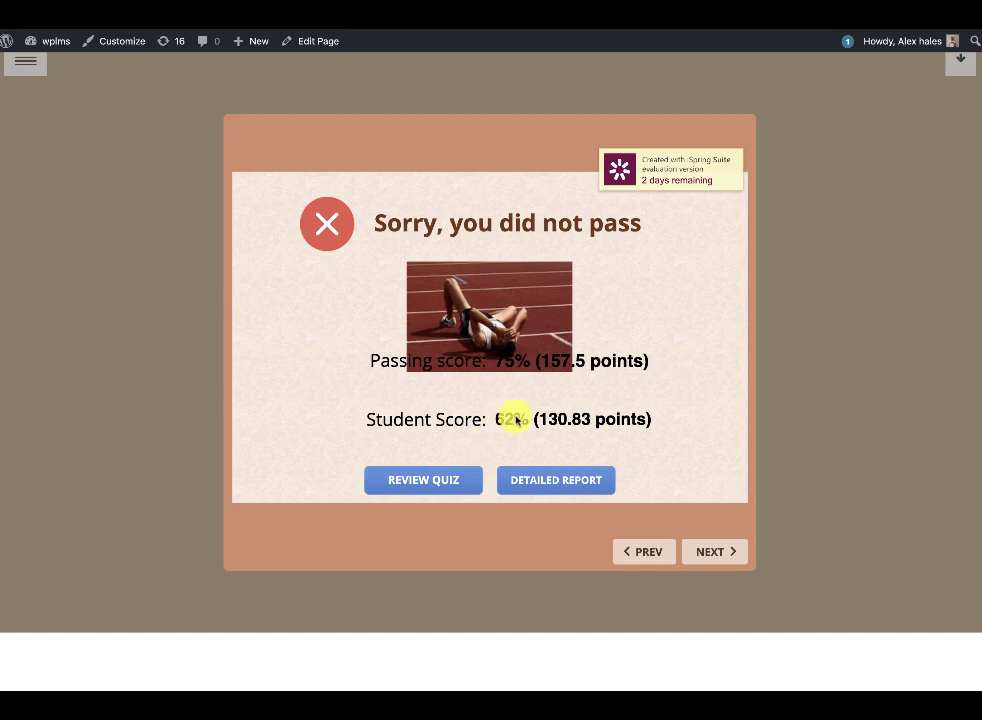
pyautogui.click(710, 555)
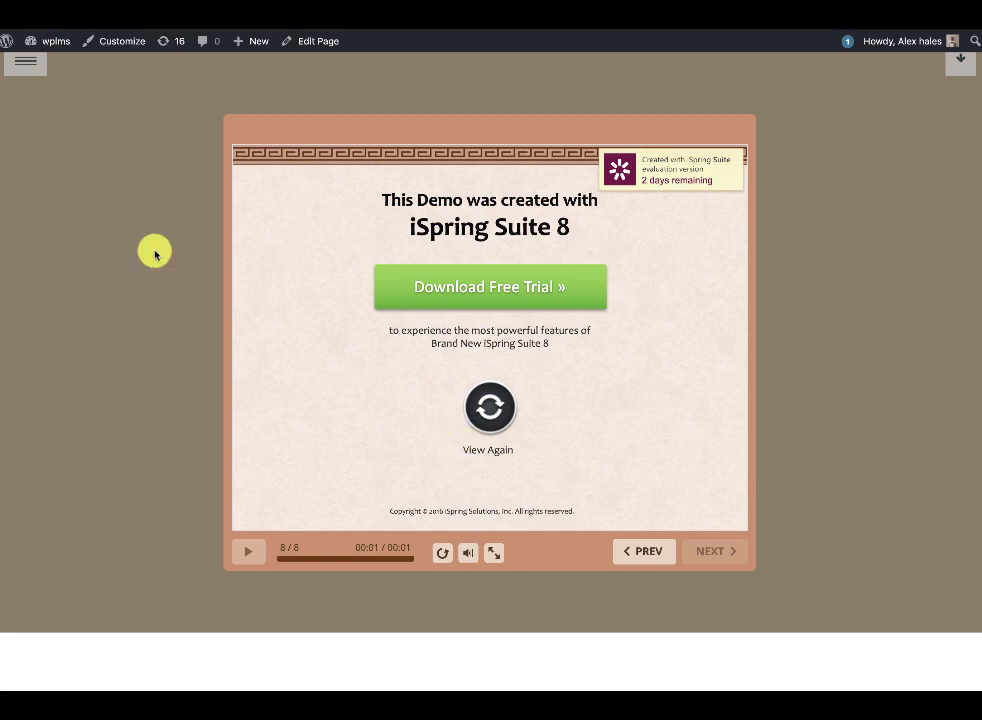
pyautogui.click(24, 62)
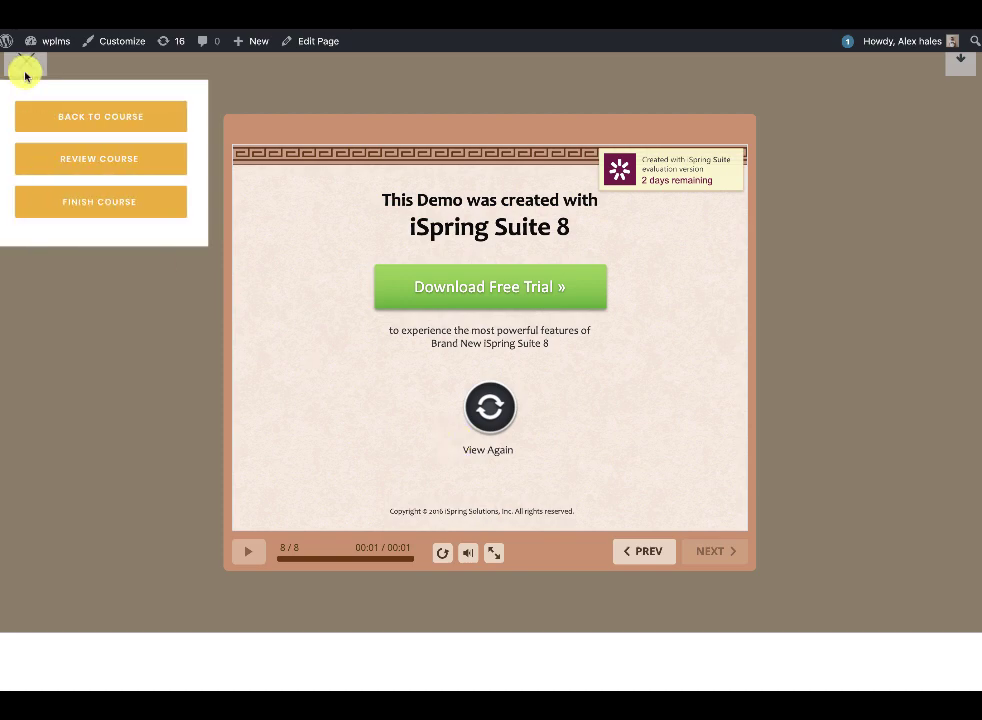
pyautogui.click(97, 206)
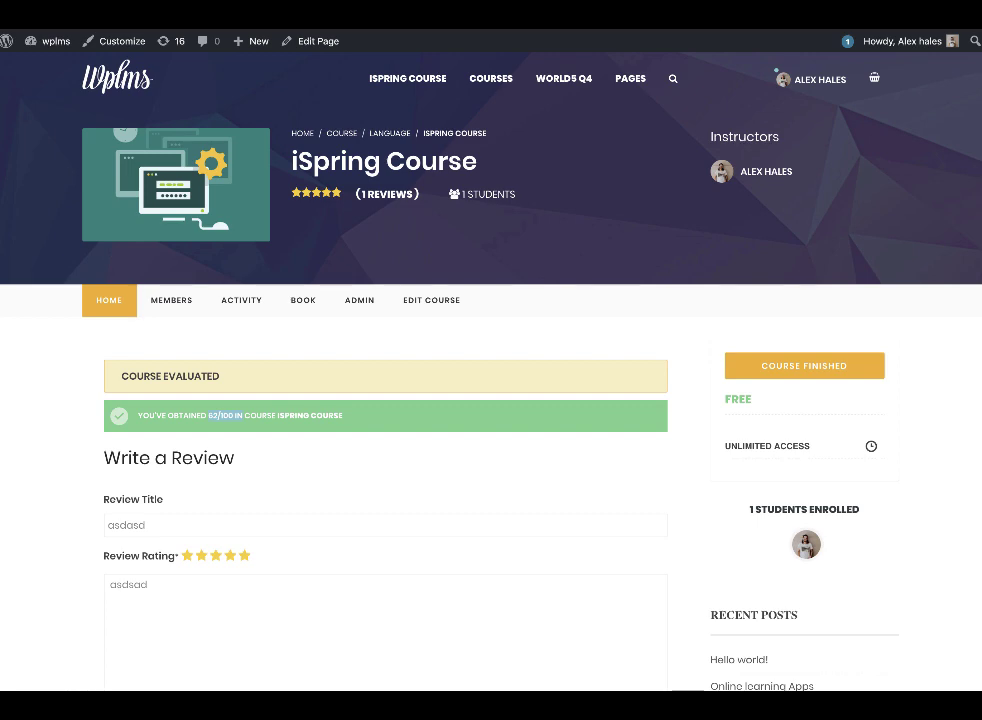
# Open the instructor's profile page and scroll to the Software Training certification and courses.
pyautogui.click(778, 174)
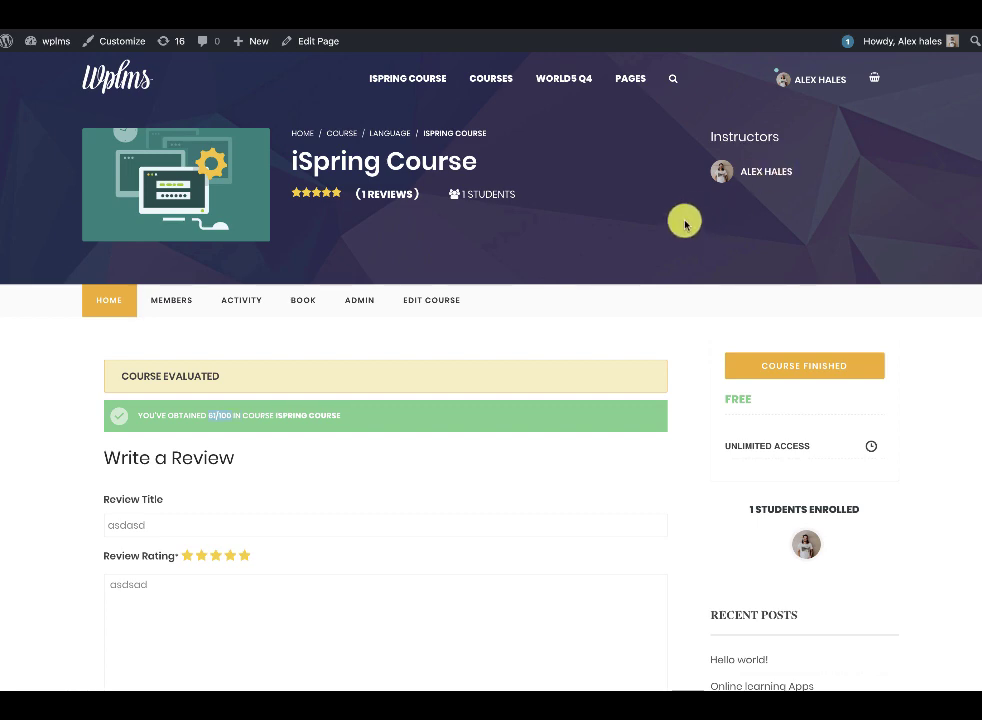
pyautogui.scroll(-2, 285, 435)
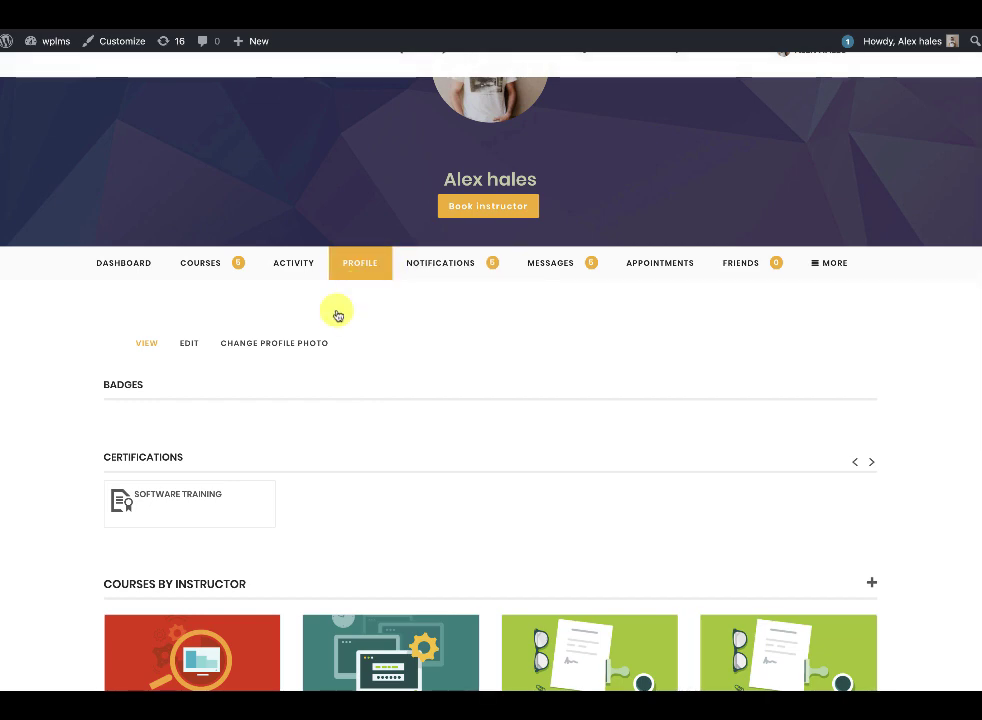
# Show the profile's course stats, with Captivate Scorm 1.2 at 0/100 and Software Training in progress.
pyautogui.click(213, 263)
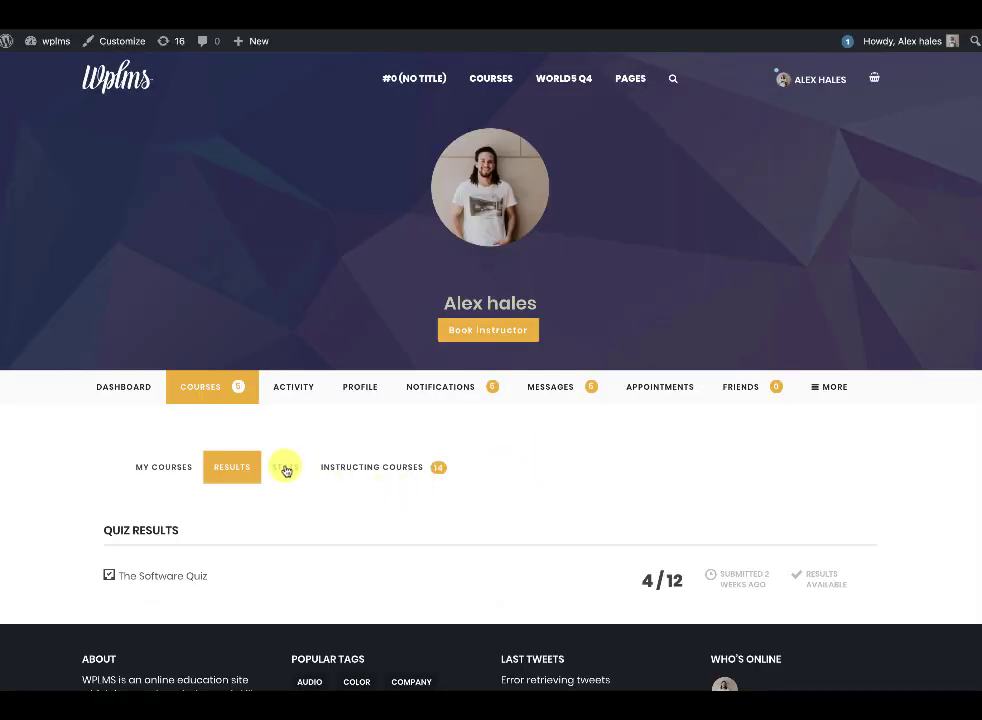
pyautogui.click(285, 470)
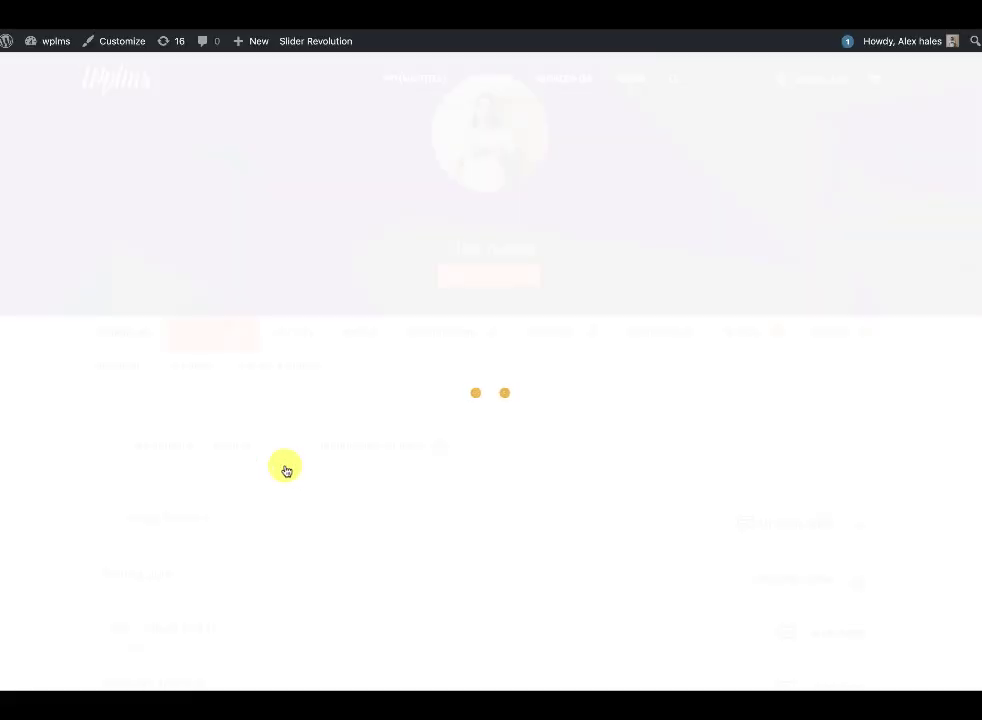
pyautogui.scroll(-2, 478, 448)
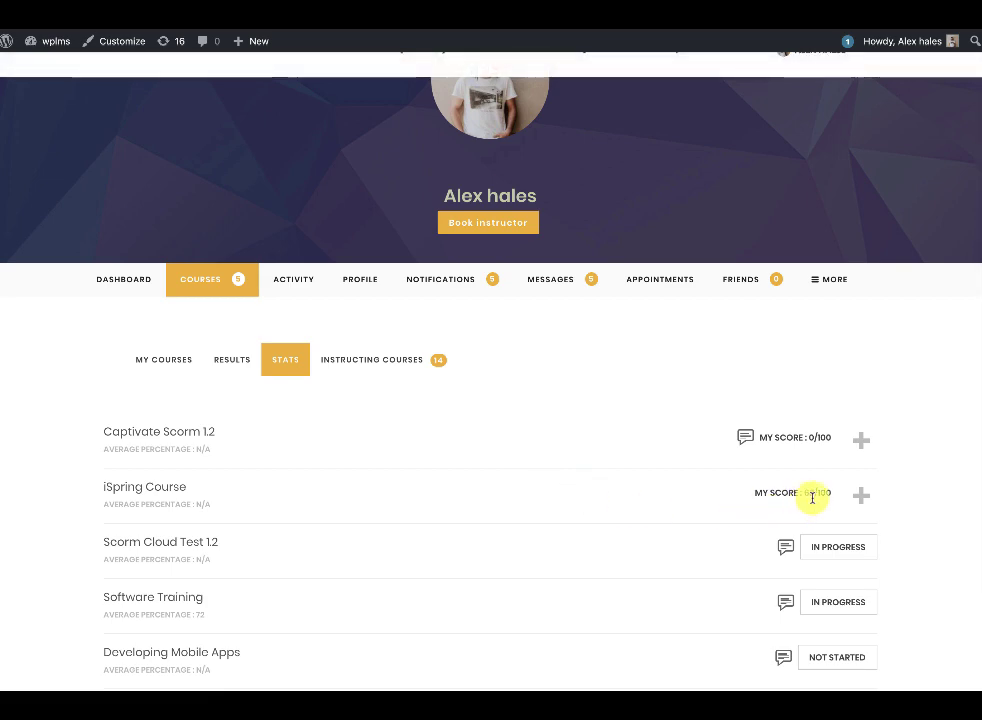